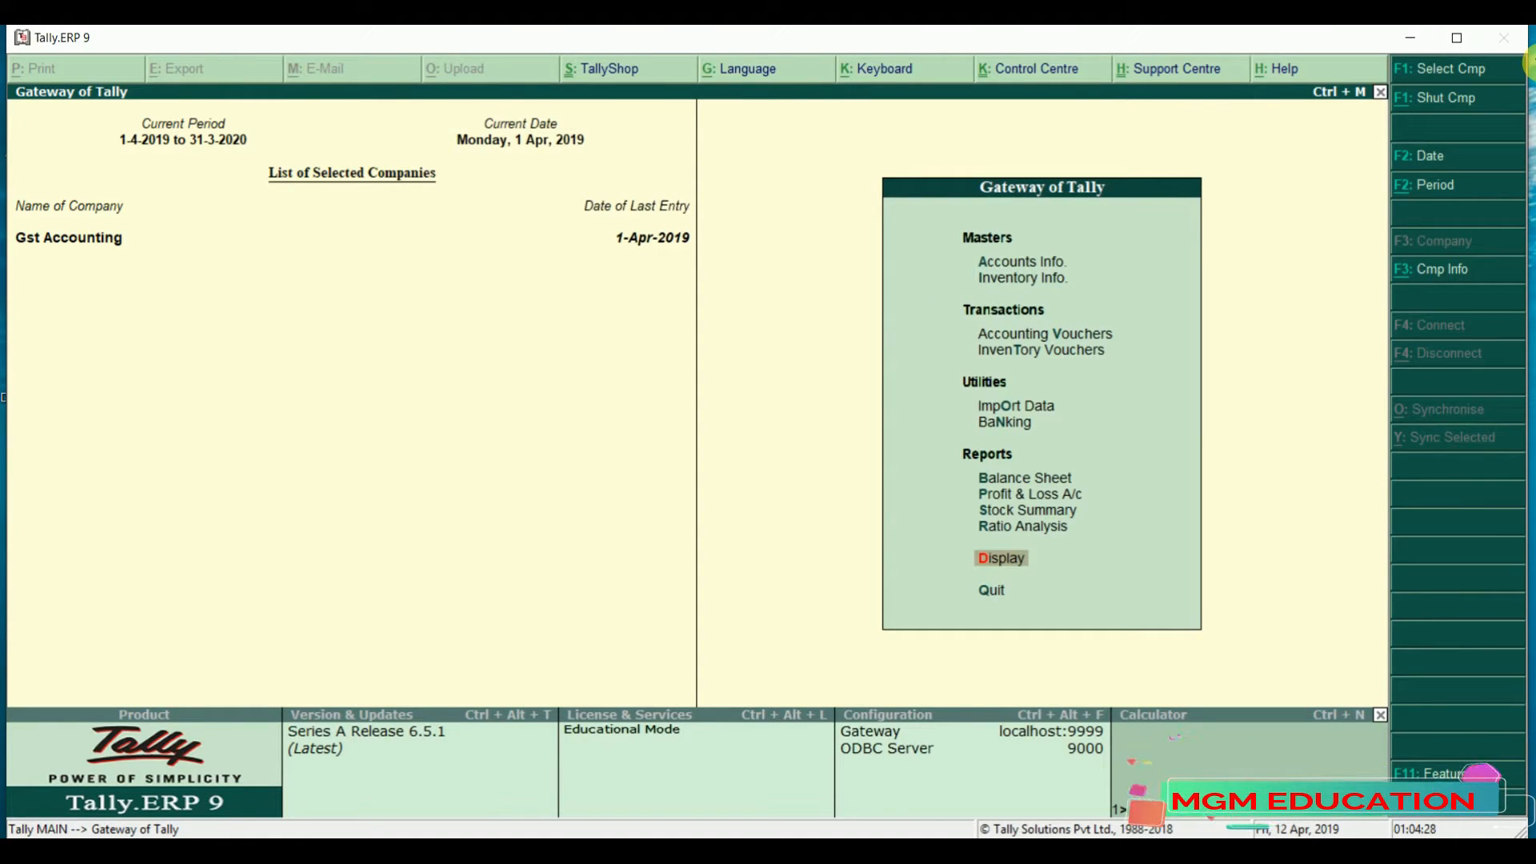
Open the GSTR-1 return report from the GST statutory reports
key("Return")
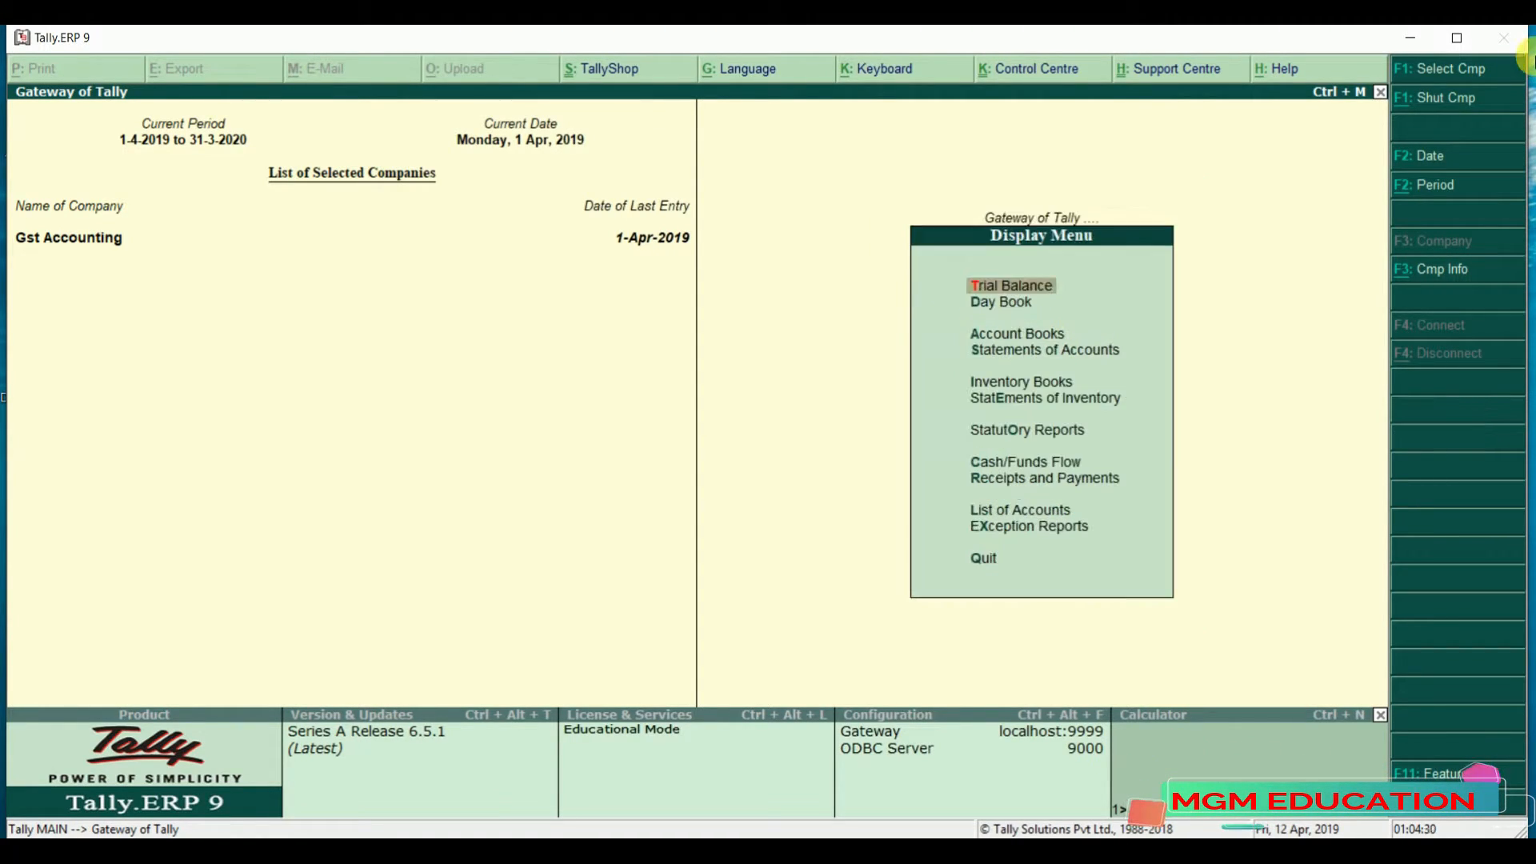
key("Down")
key("Down")
key("Down")
key("Down")
key("Down")
key("o")
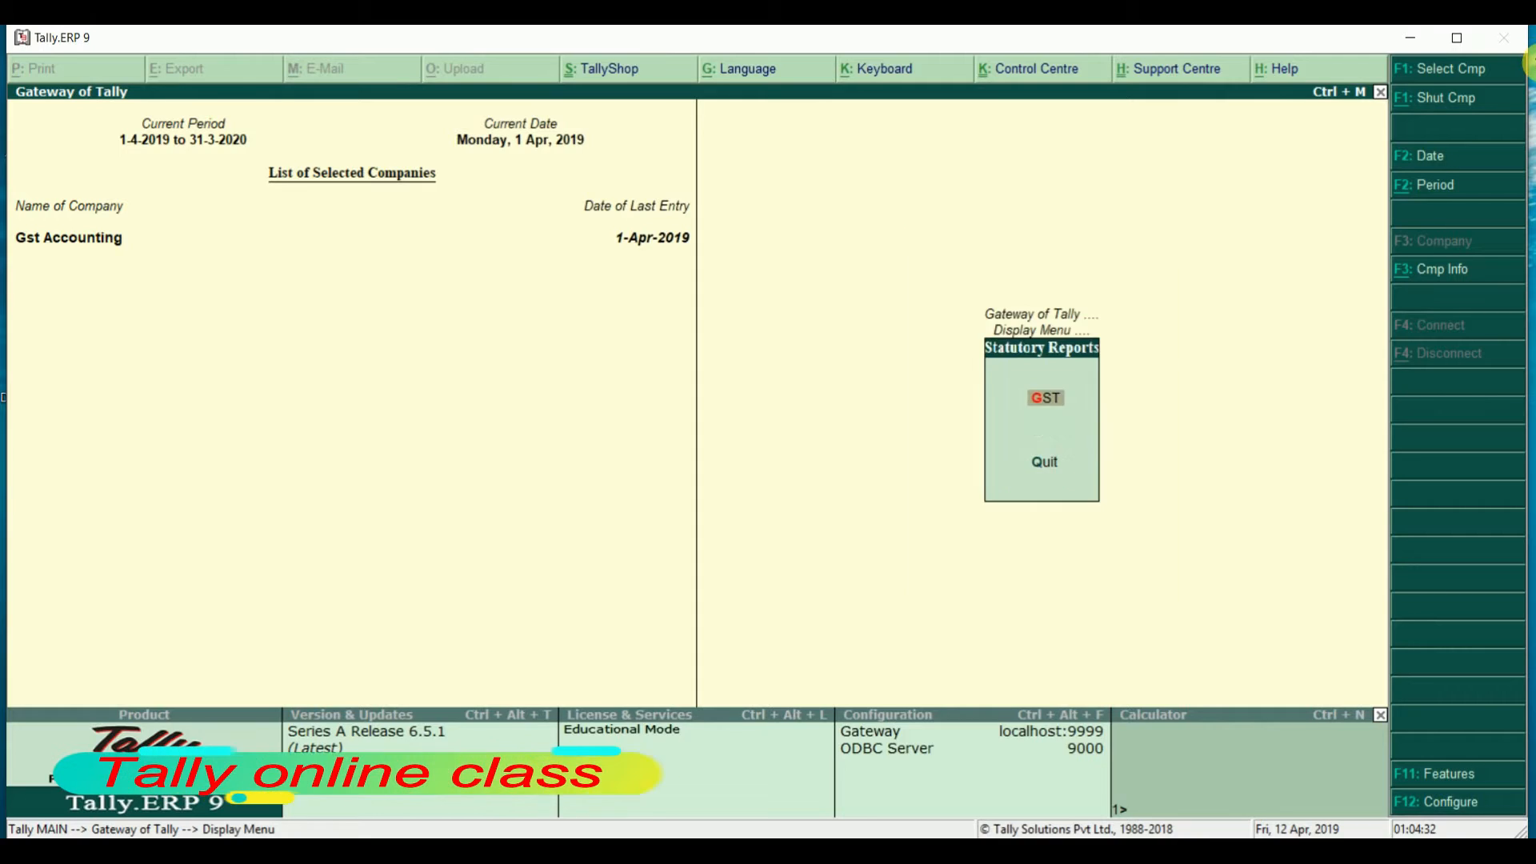
key("Return")
key("Return")
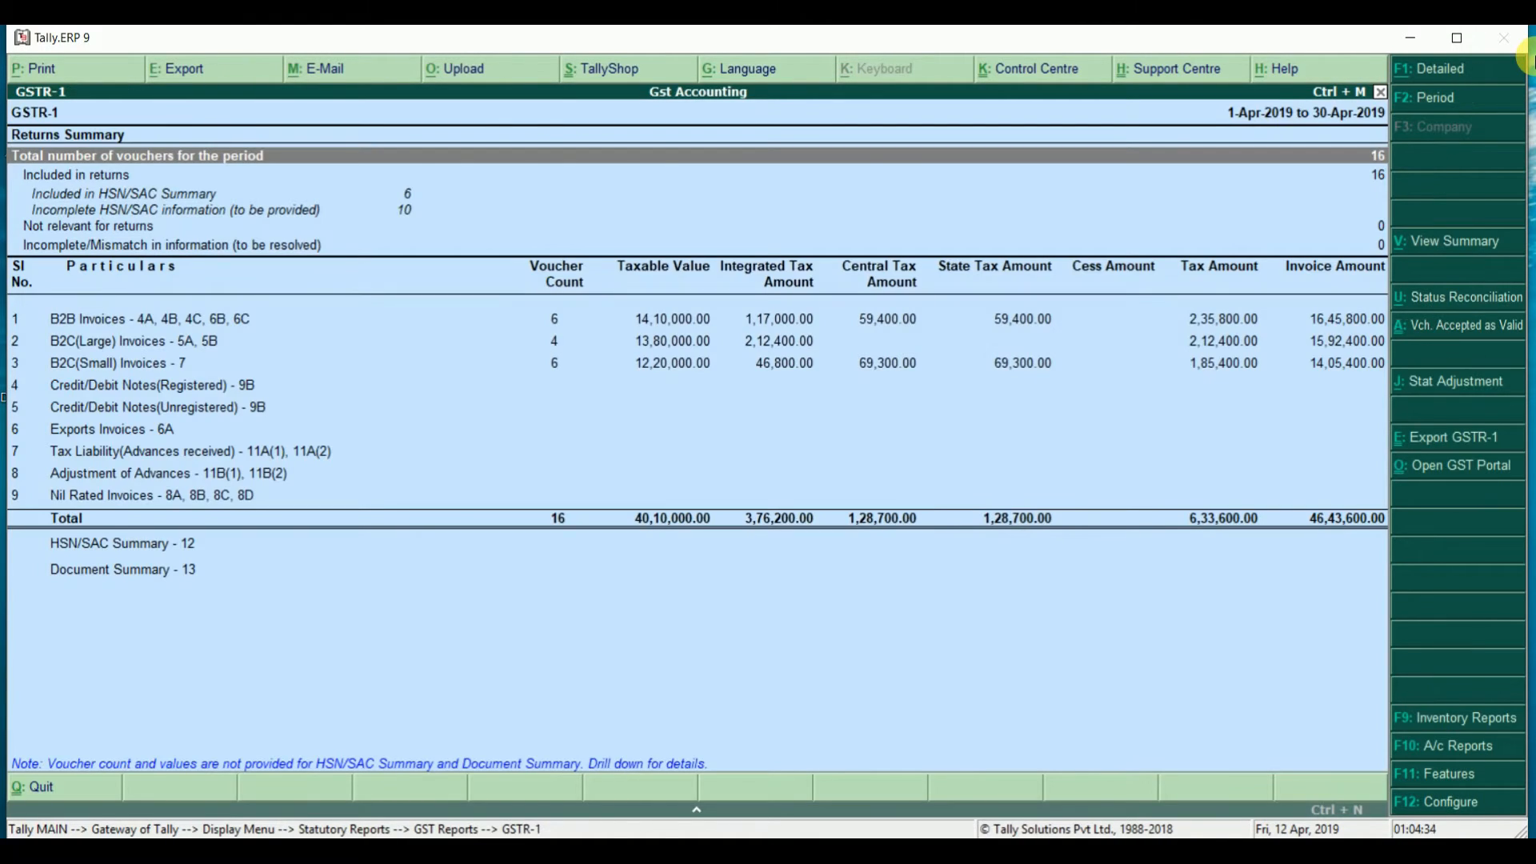
Examine the B2B, B2C (Large), B2C (Small) and registered credit/debit note rows of the GSTR-1 summary
key("Down")
key("Down")
key("Down")
key("Down")
key("Down")
key("Down")
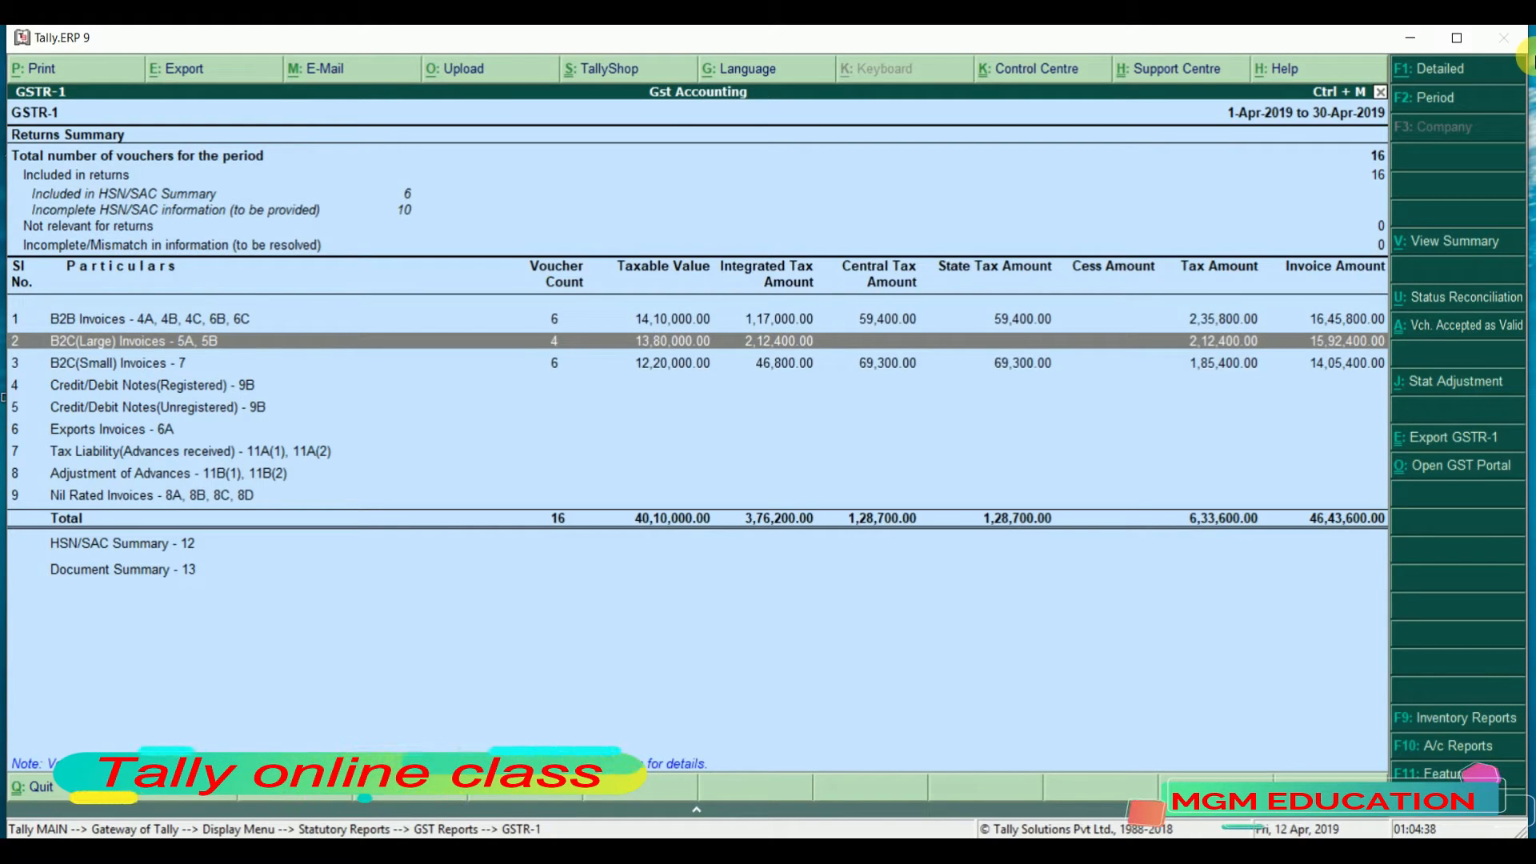
key("Down")
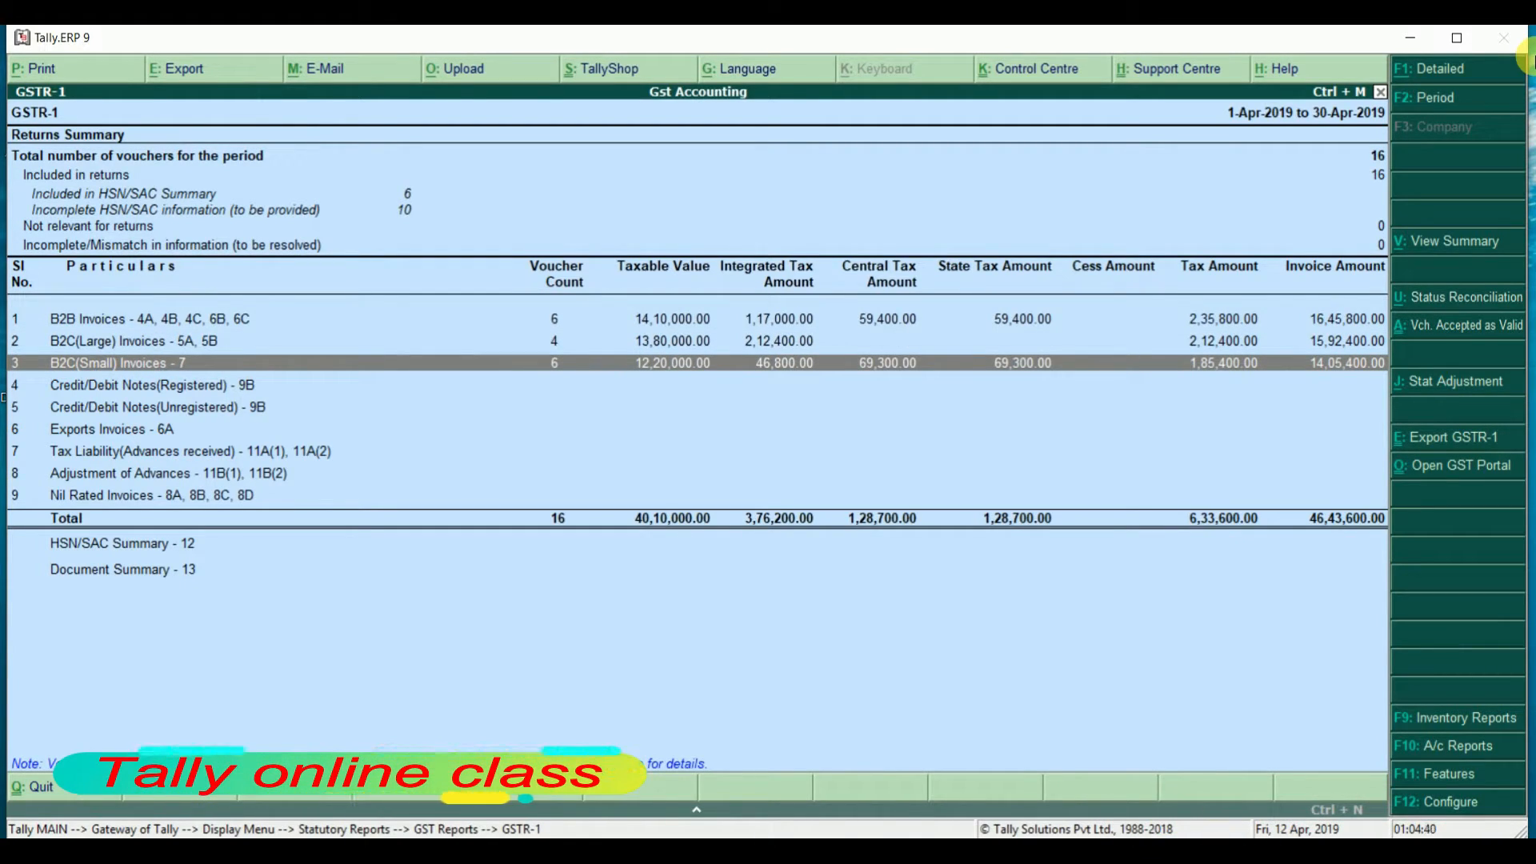
key("Down")
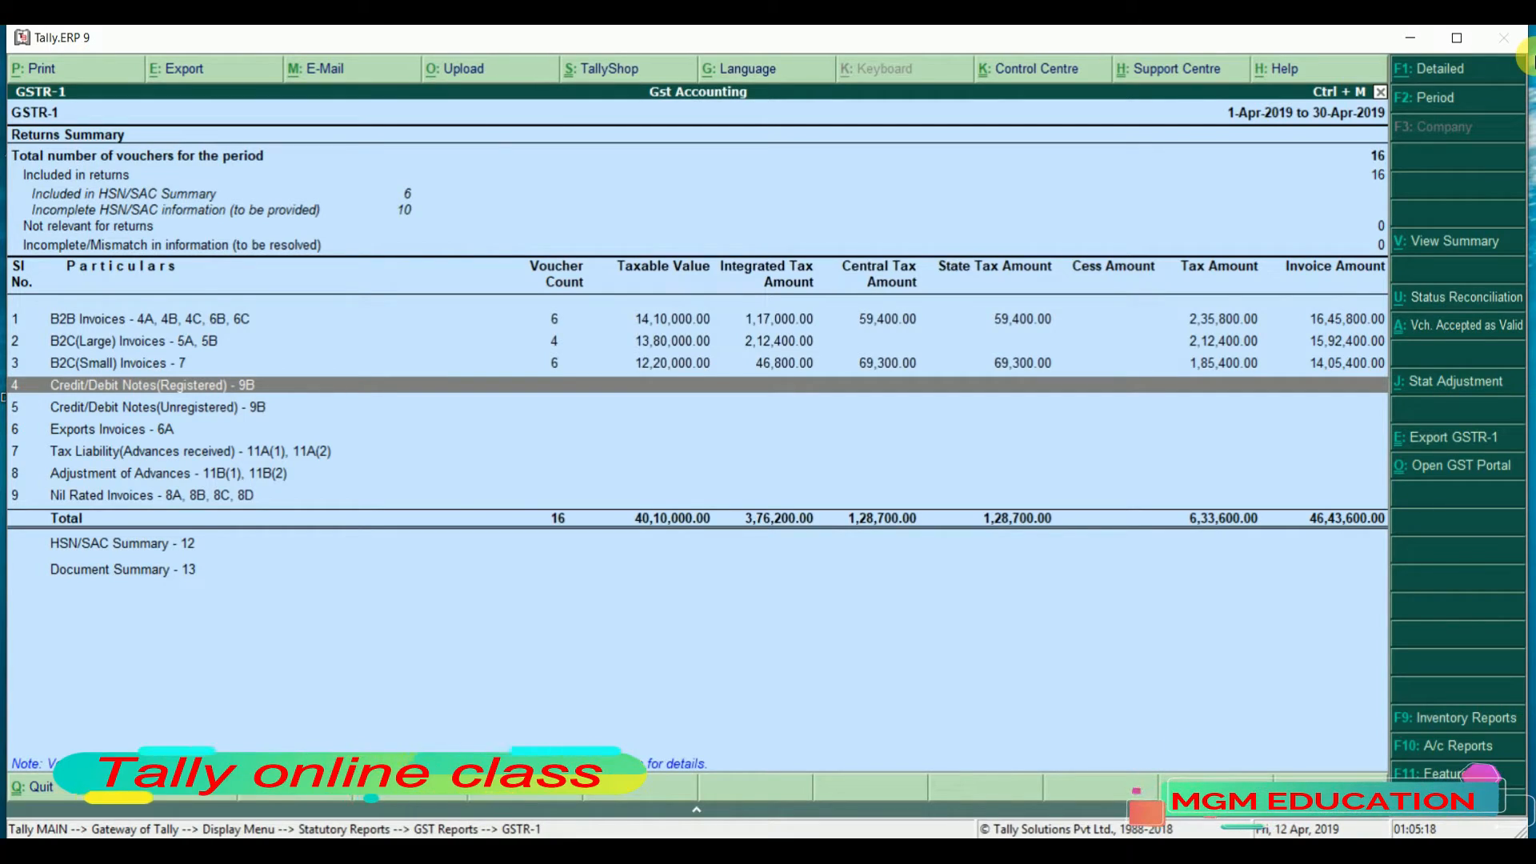
Drill down from B2B Invoices to Sai Traders and open the sales voucher for invoice no. 2
key("Up")
key("Up")
key("Up")
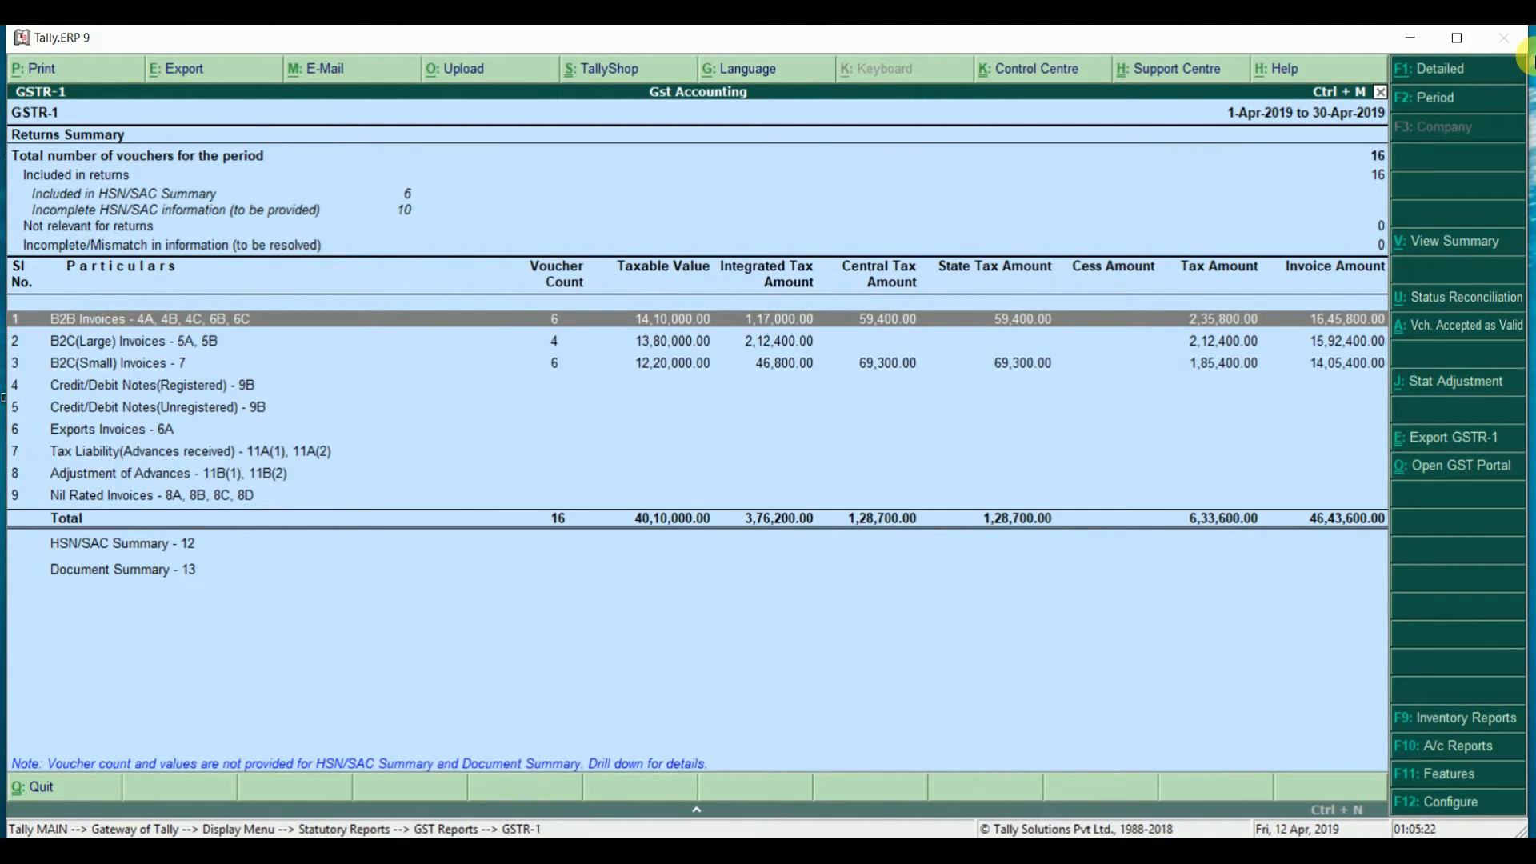
key("Return")
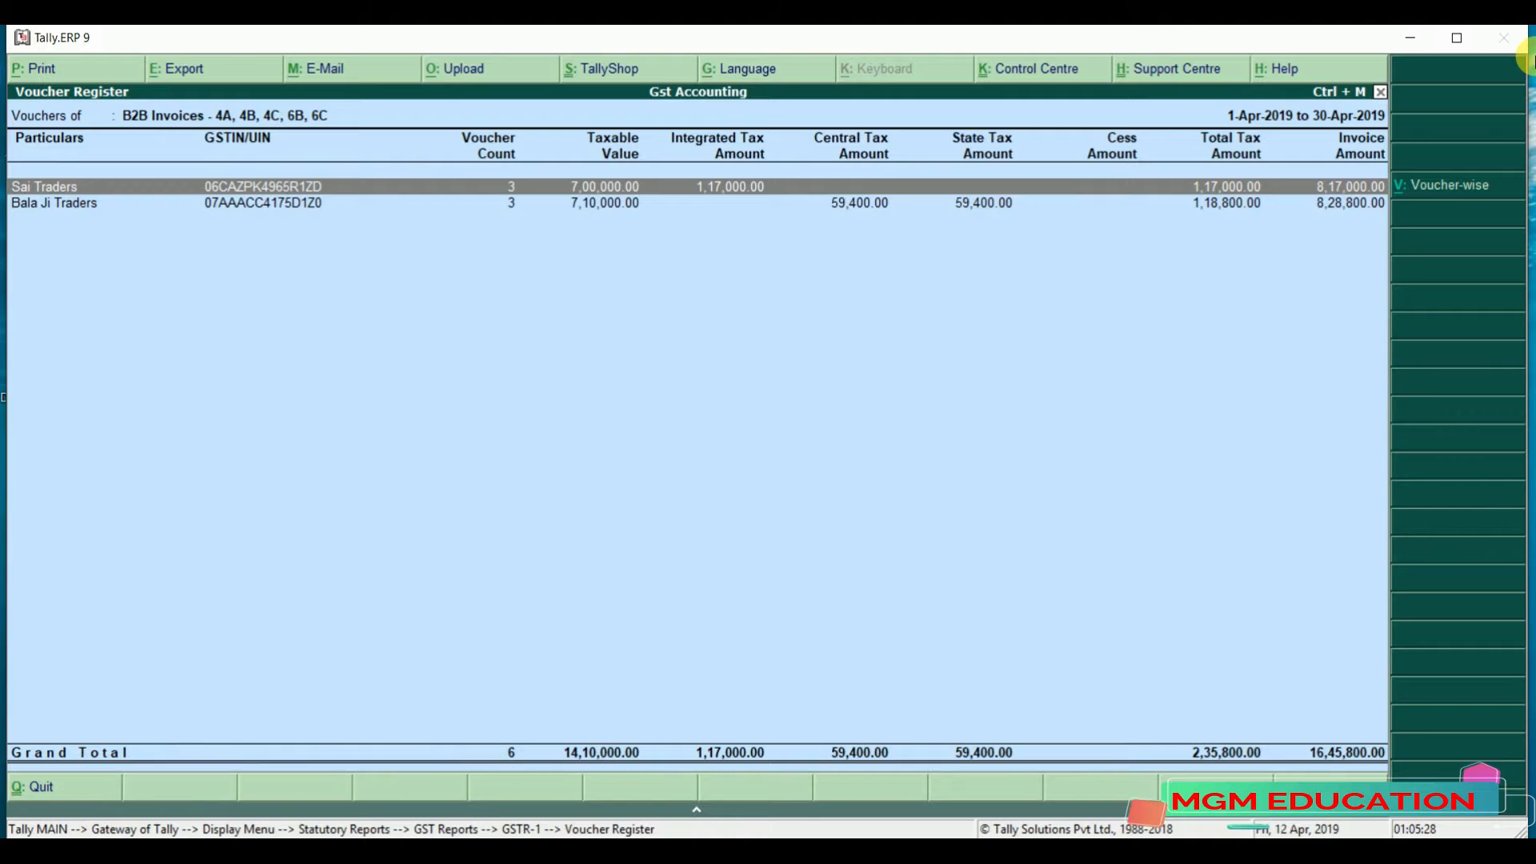
key("Return")
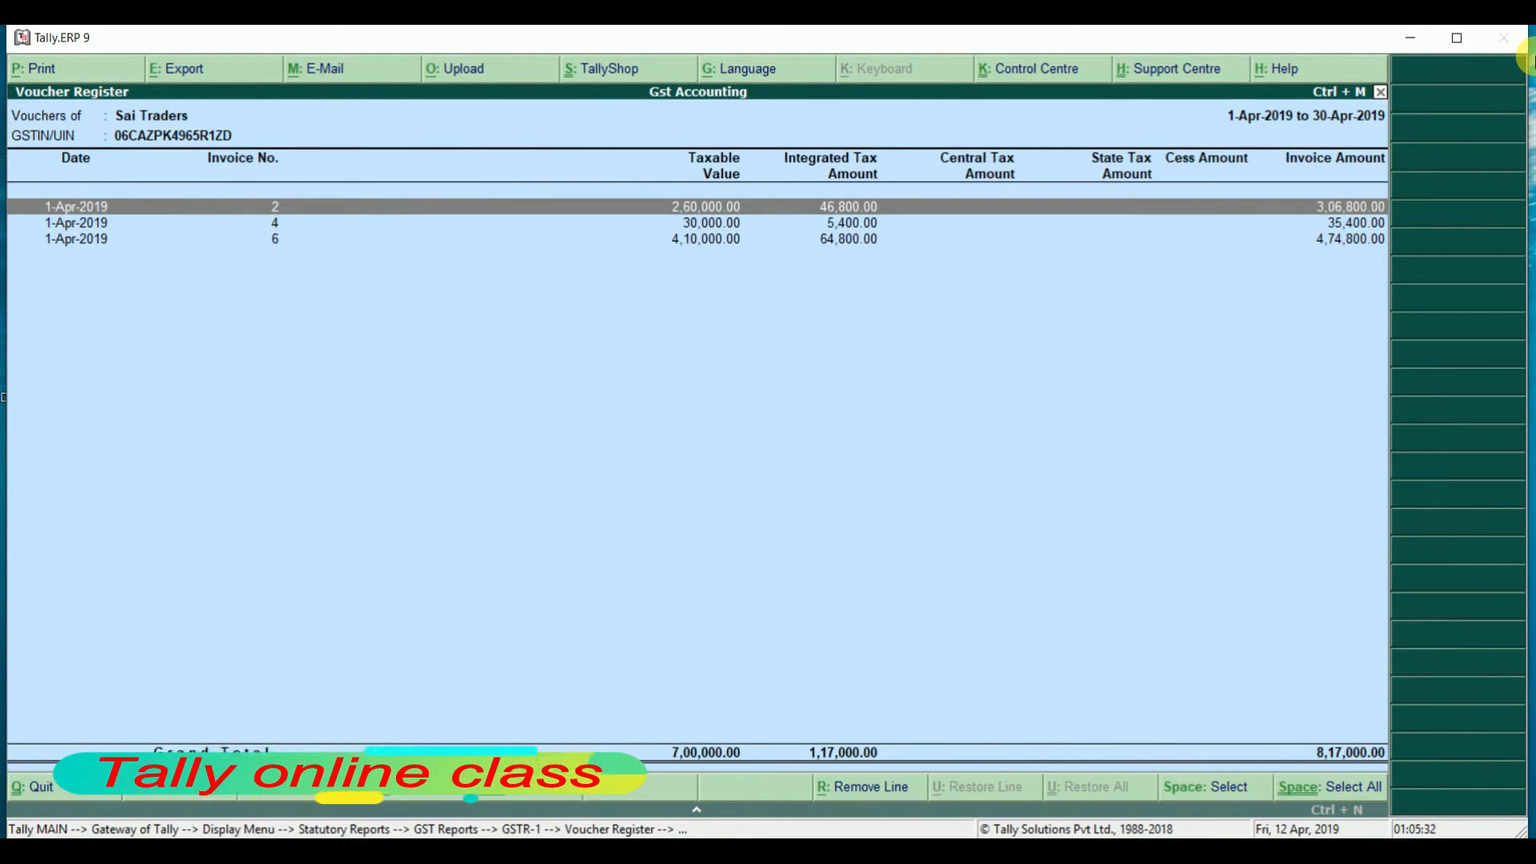
key("Return")
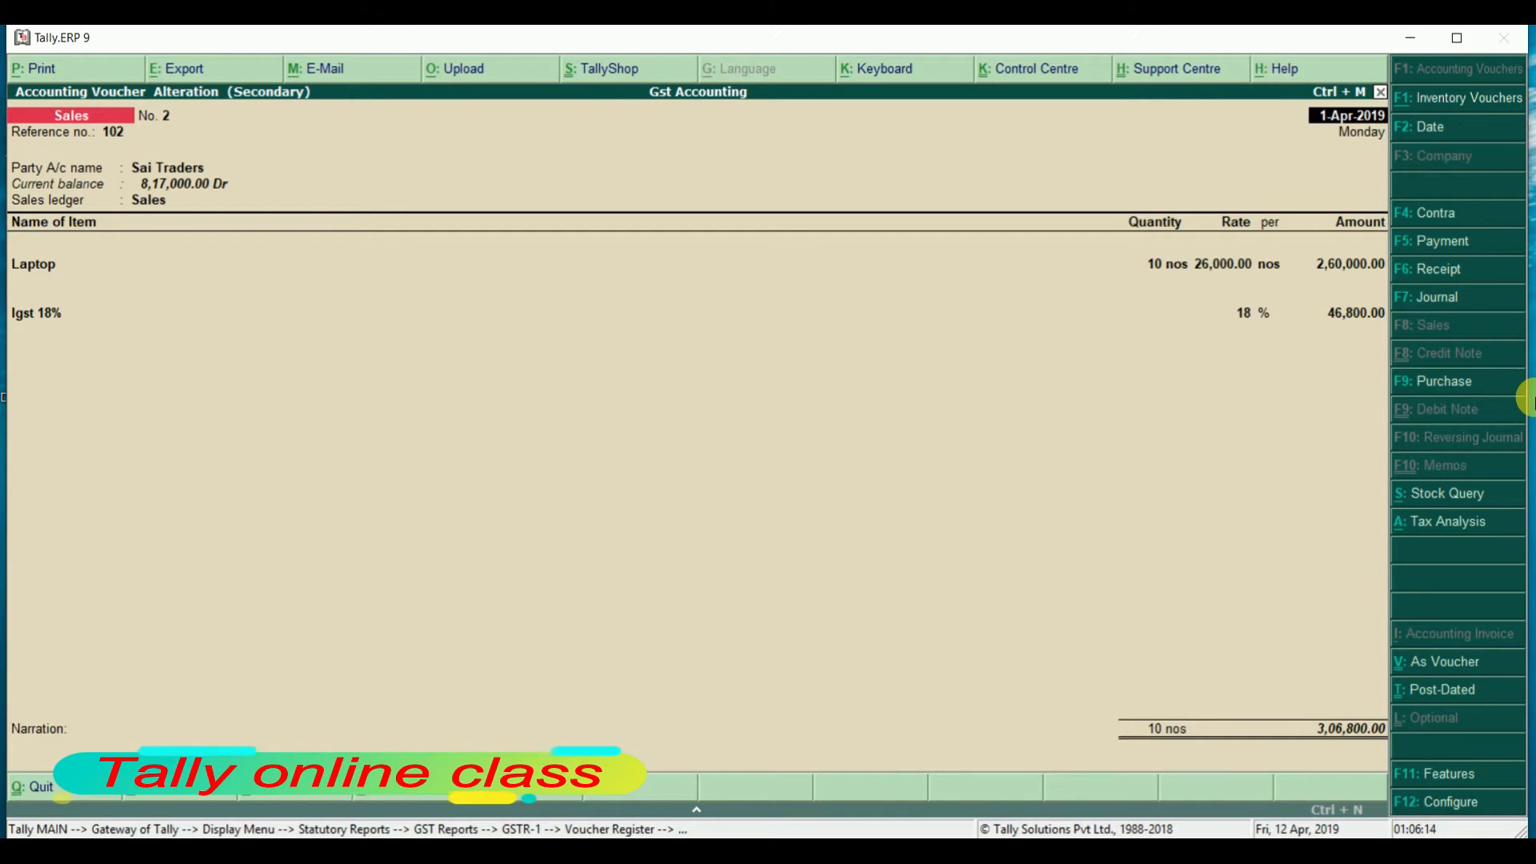
Quit the sales voucher without altering it and return through the GST reports to the Gateway of Tally
key("Escape")
key("y")
key("Escape")
key("Escape")
key("Escape")
key("Escape")
key("Escape")
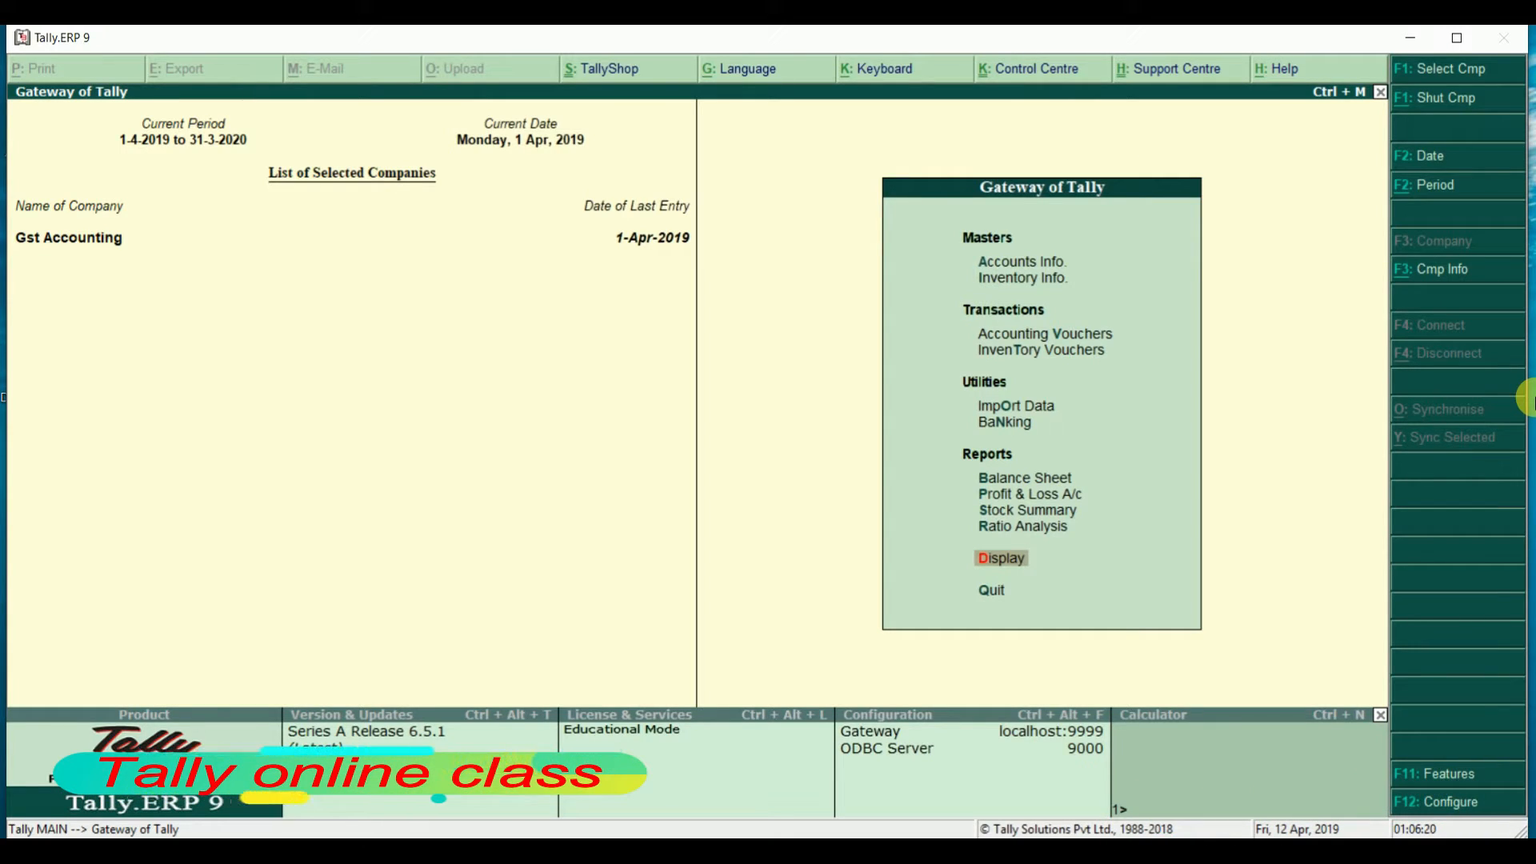
Open accounting voucher creation from the Transactions group
key("Up")
key("Up")
key("Up")
key("Up")
key("Up")
key("Up")
key("Up")
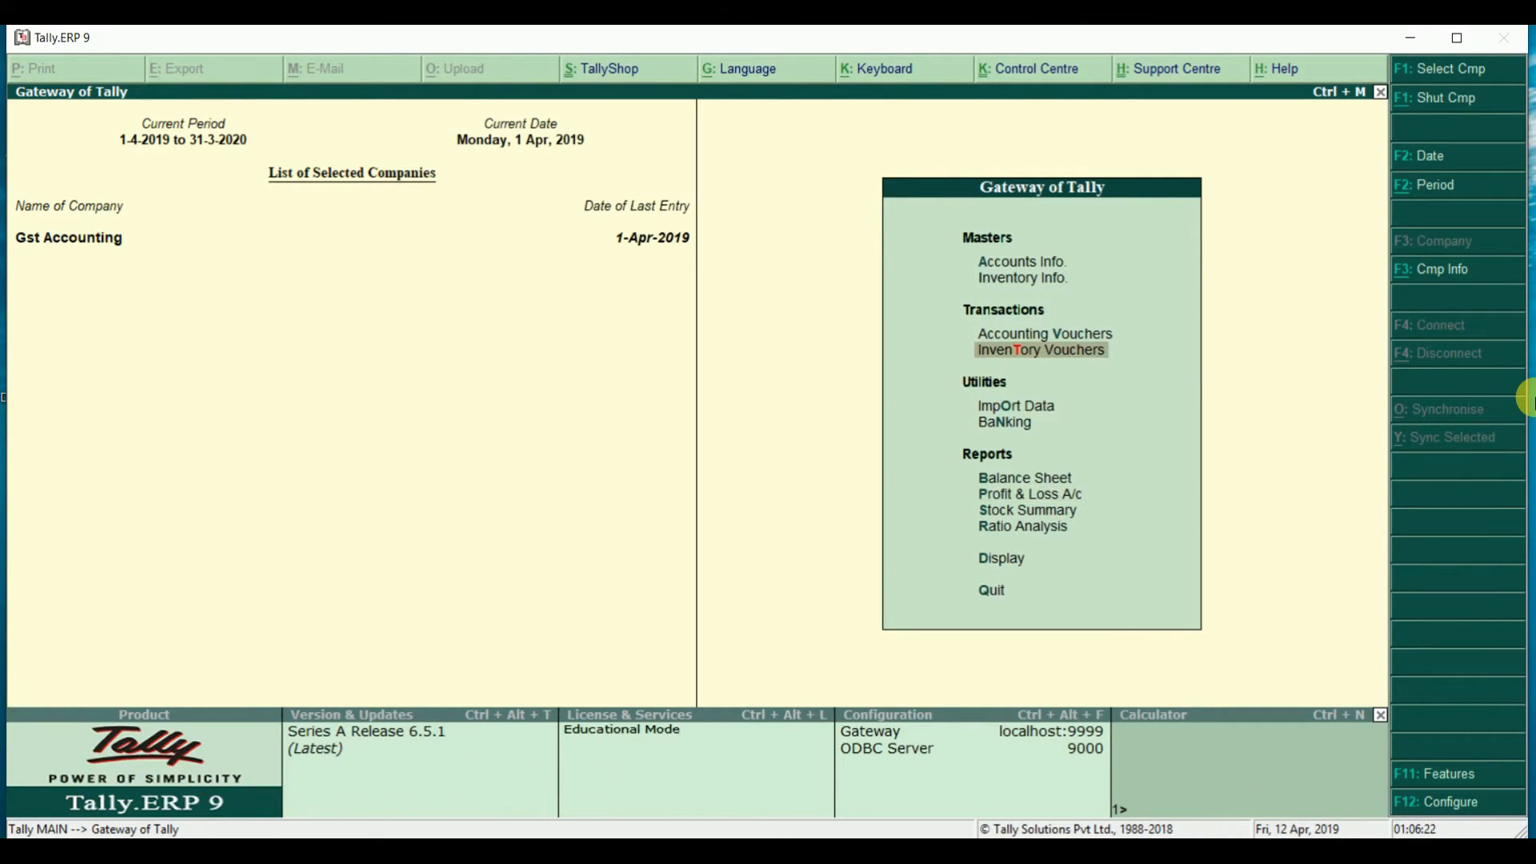
key("Up")
key("Return")
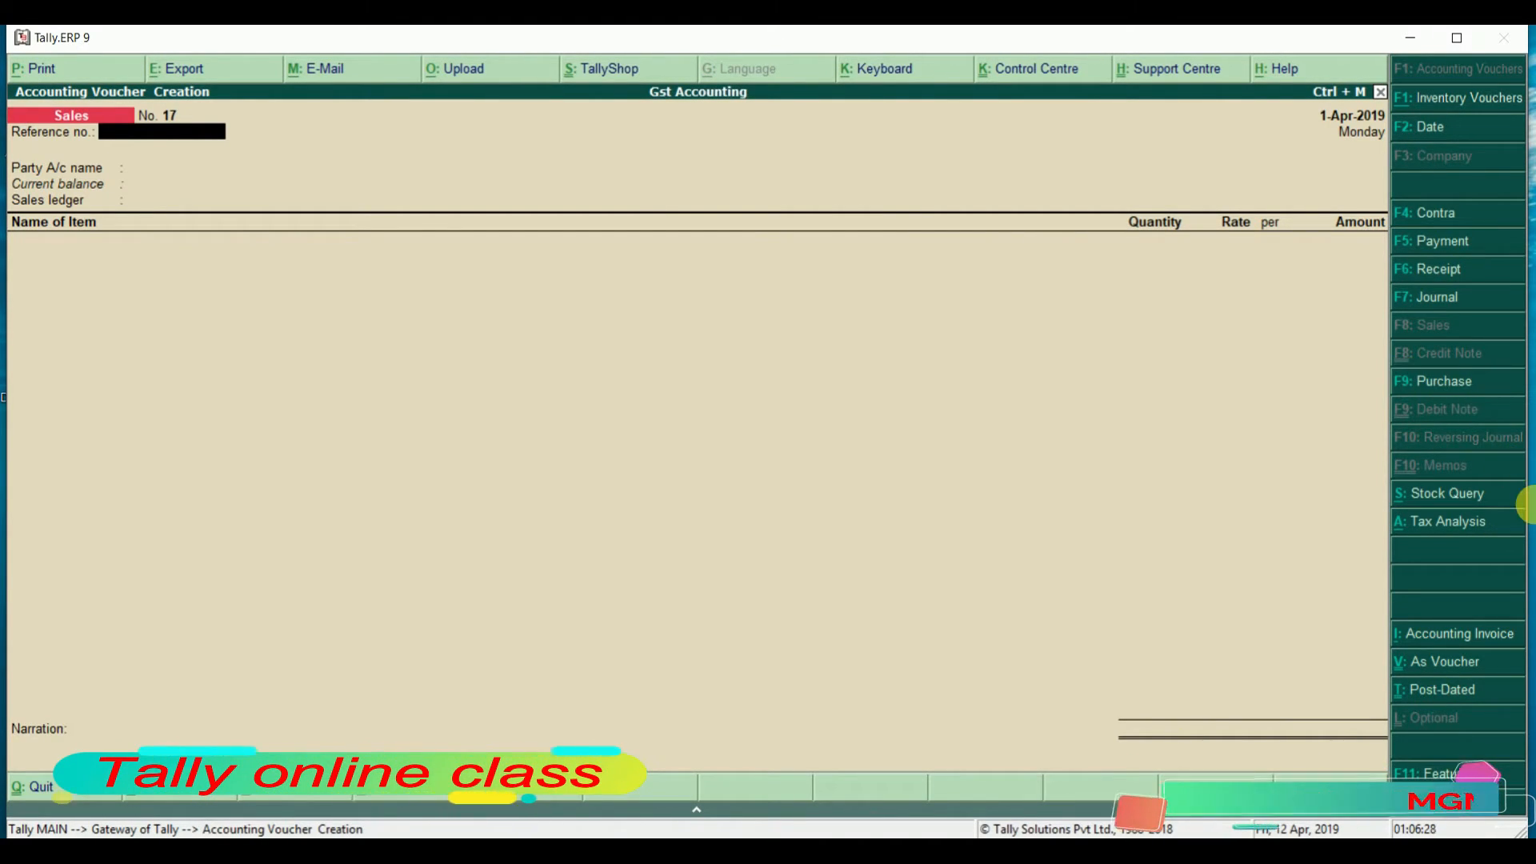
Enable the use of debit and credit notes in the company's accounting features
key("F11")
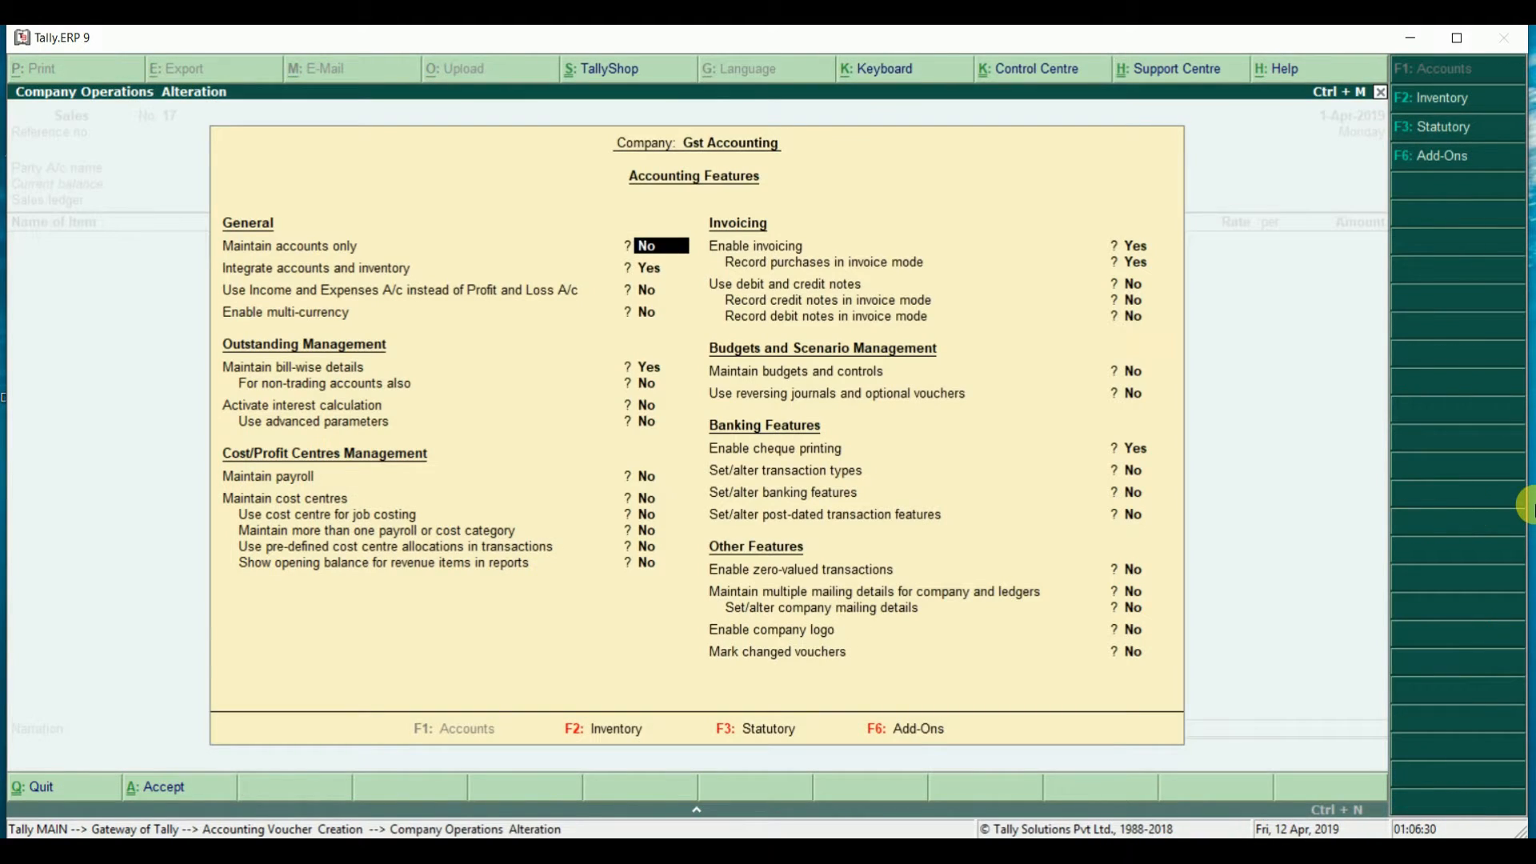
key("Return")
key("Return")
key("Return")
key("Return")
key("Return")
key("Return")
key("Return")
key("Return")
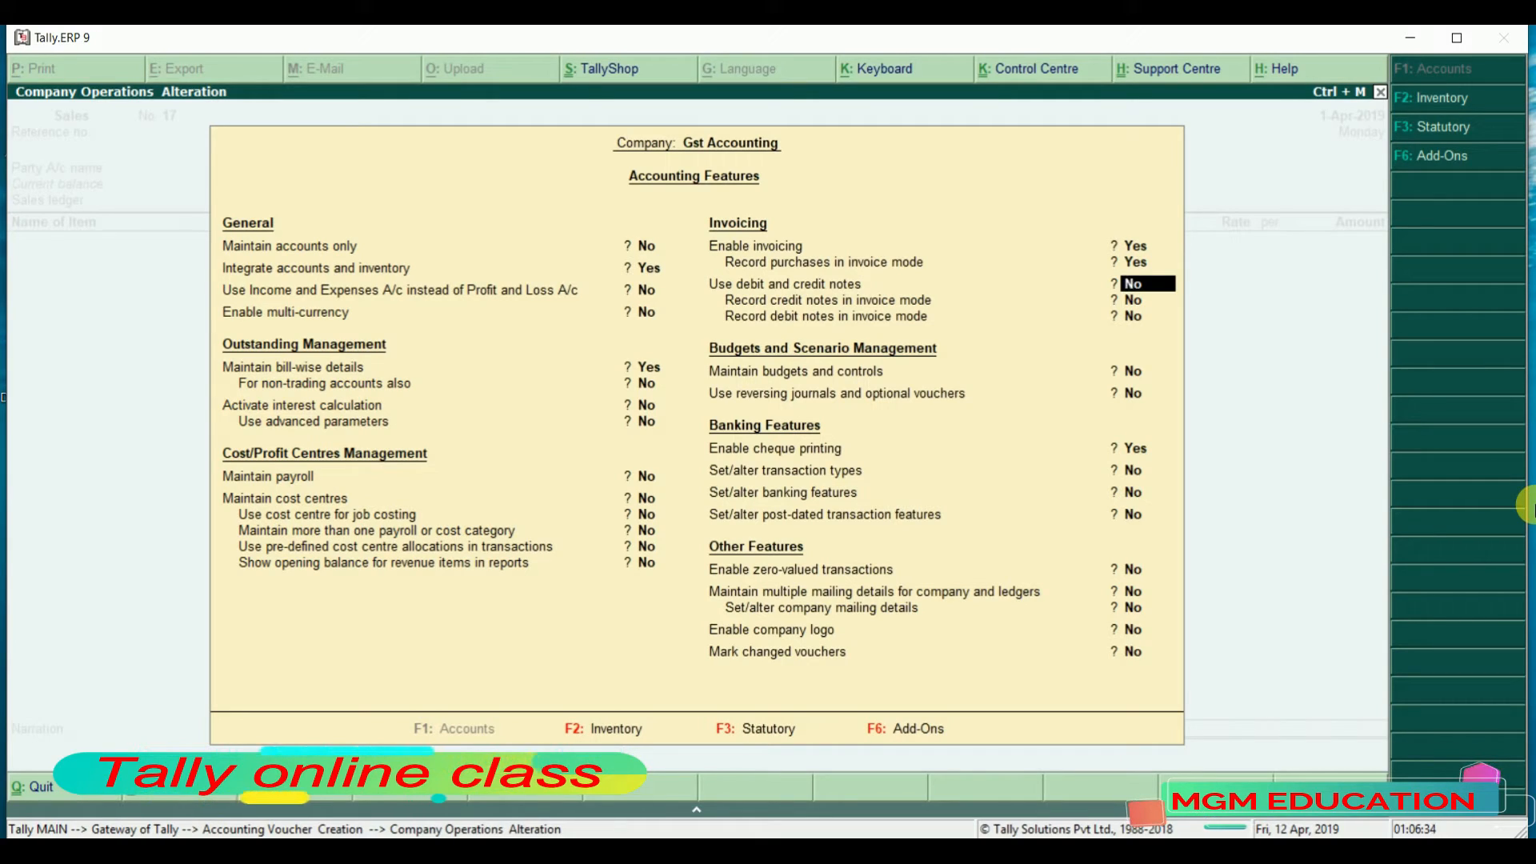
key("y")
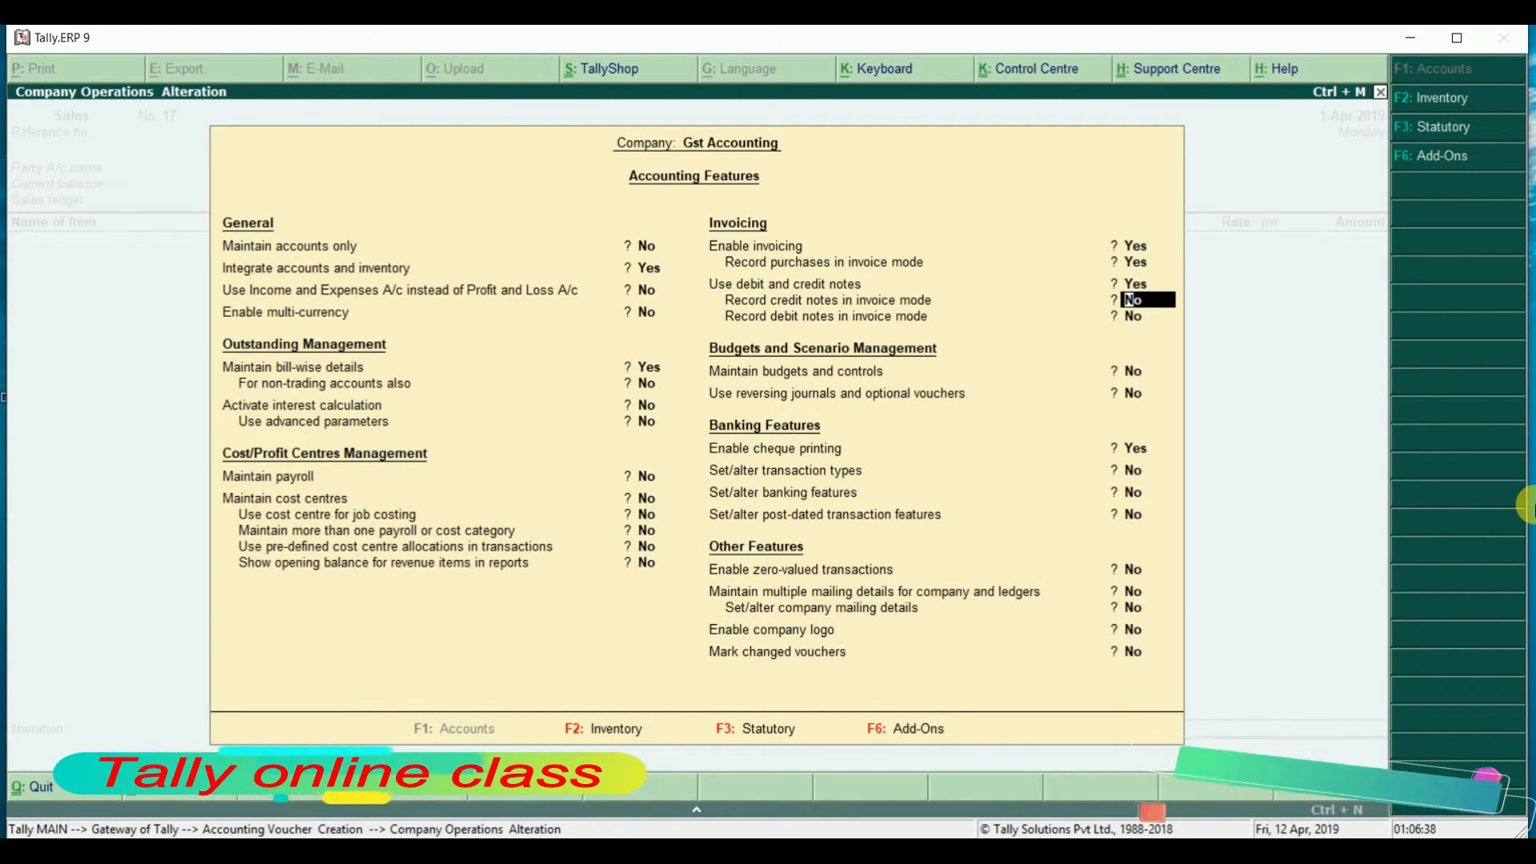
Enable recording credit notes in invoice mode, keep the remaining accounting features as they are, and accept the settings
key("y")
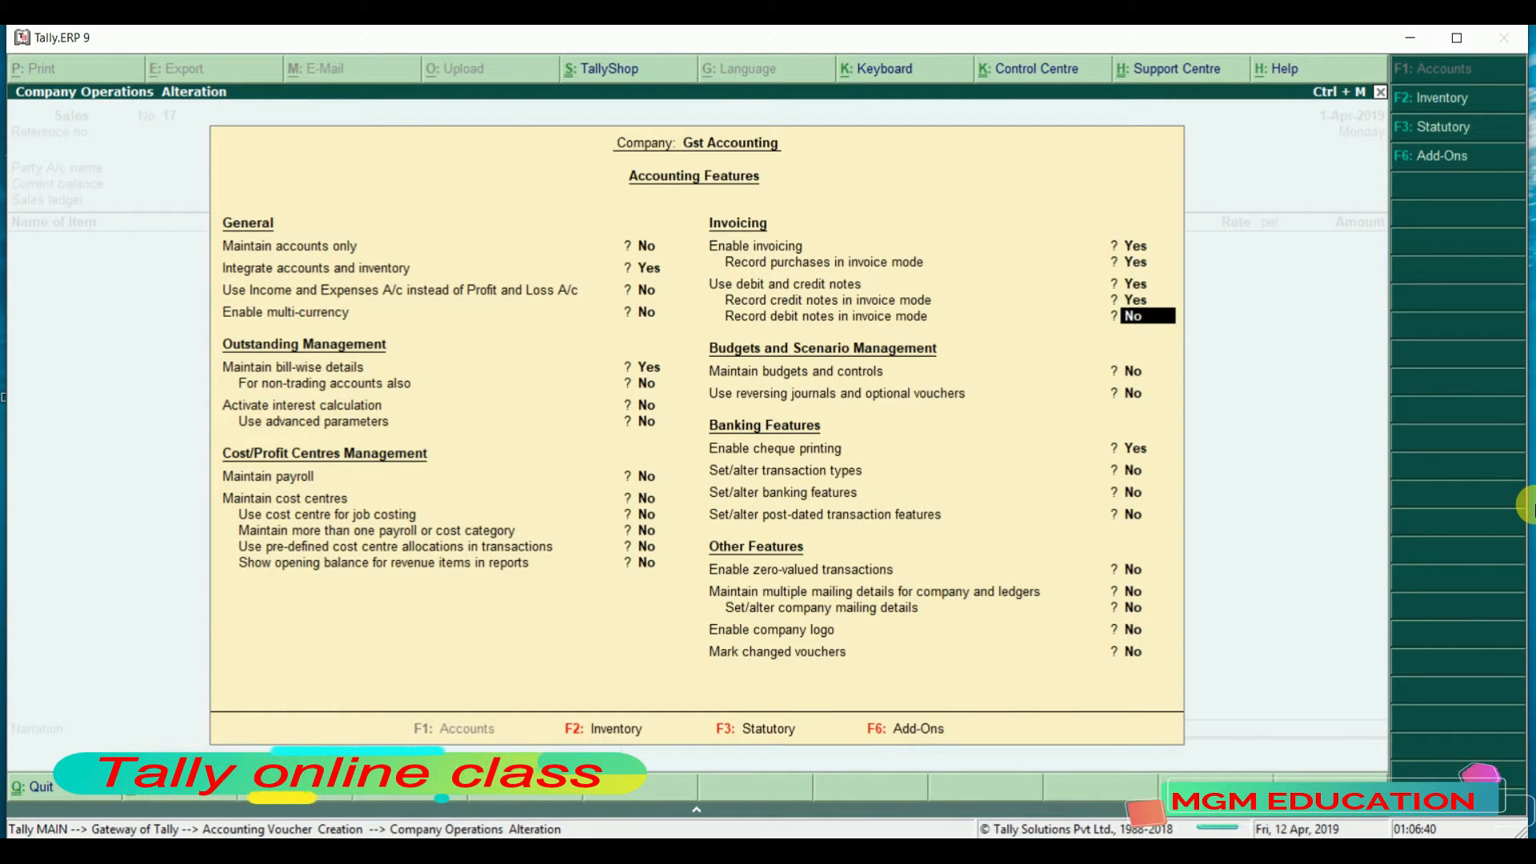
key("Return")
key("Return")
key("Return")
key("Return")
key("Return")
key("Return")
key("Return")
key("Return")
key("Return")
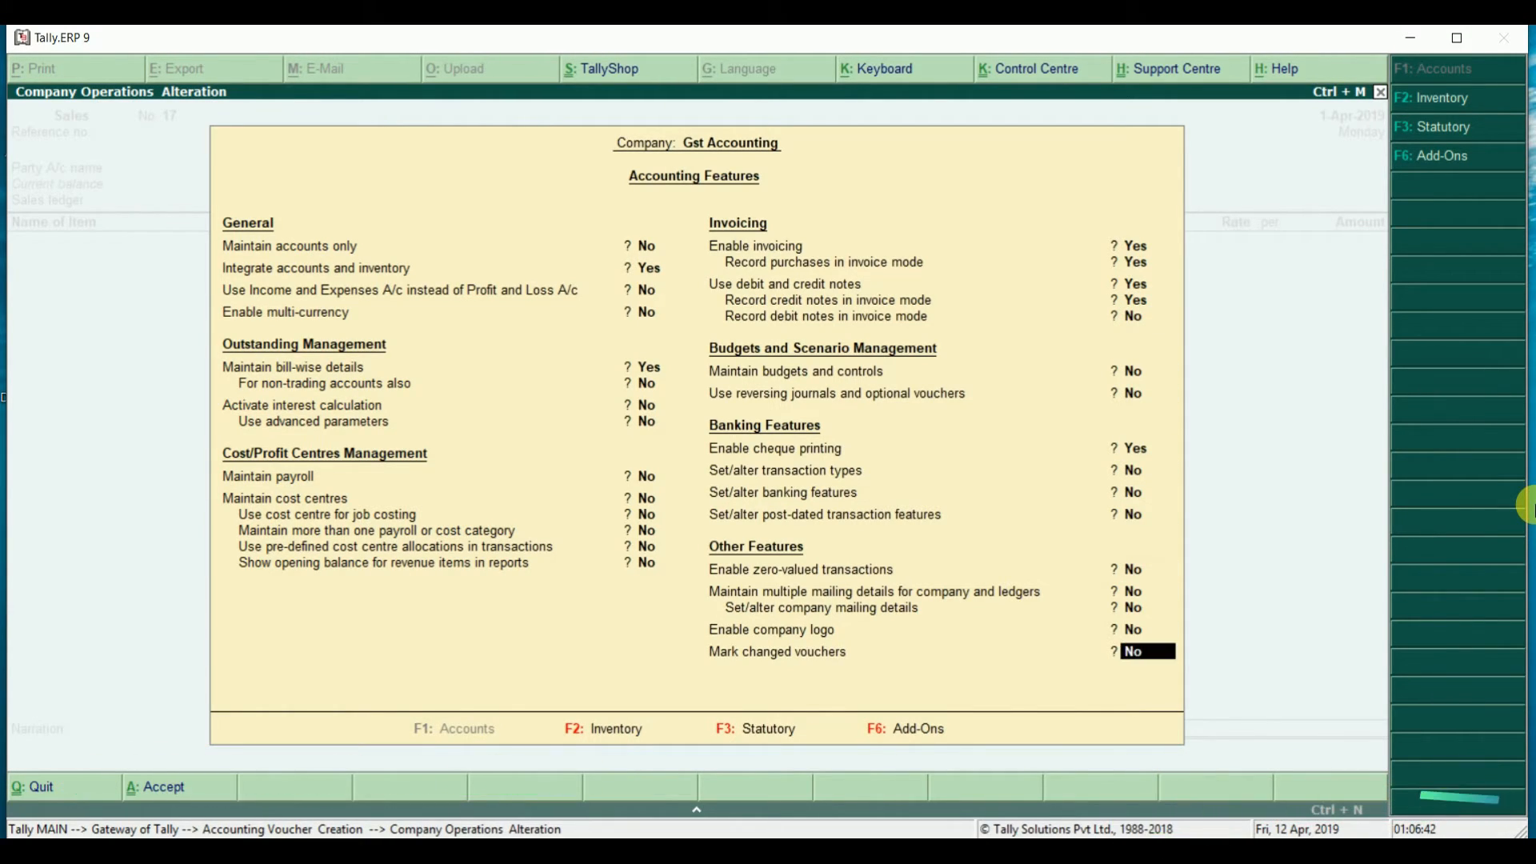
key("y")
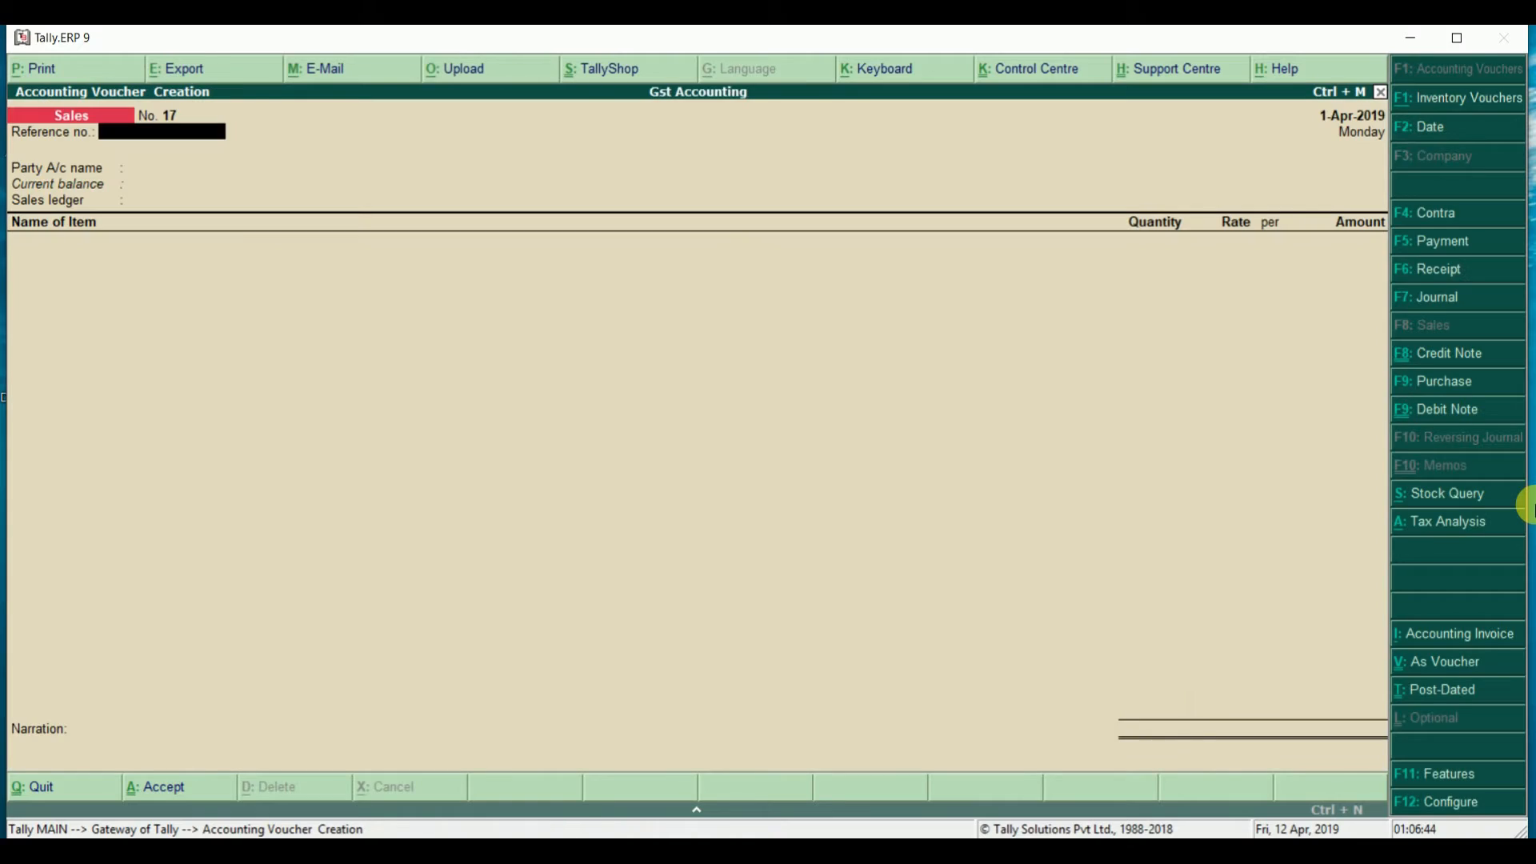
Start a credit note voucher with original invoice no. 2 and original invoice date 1-Apr-2019
left_click(1449, 354)
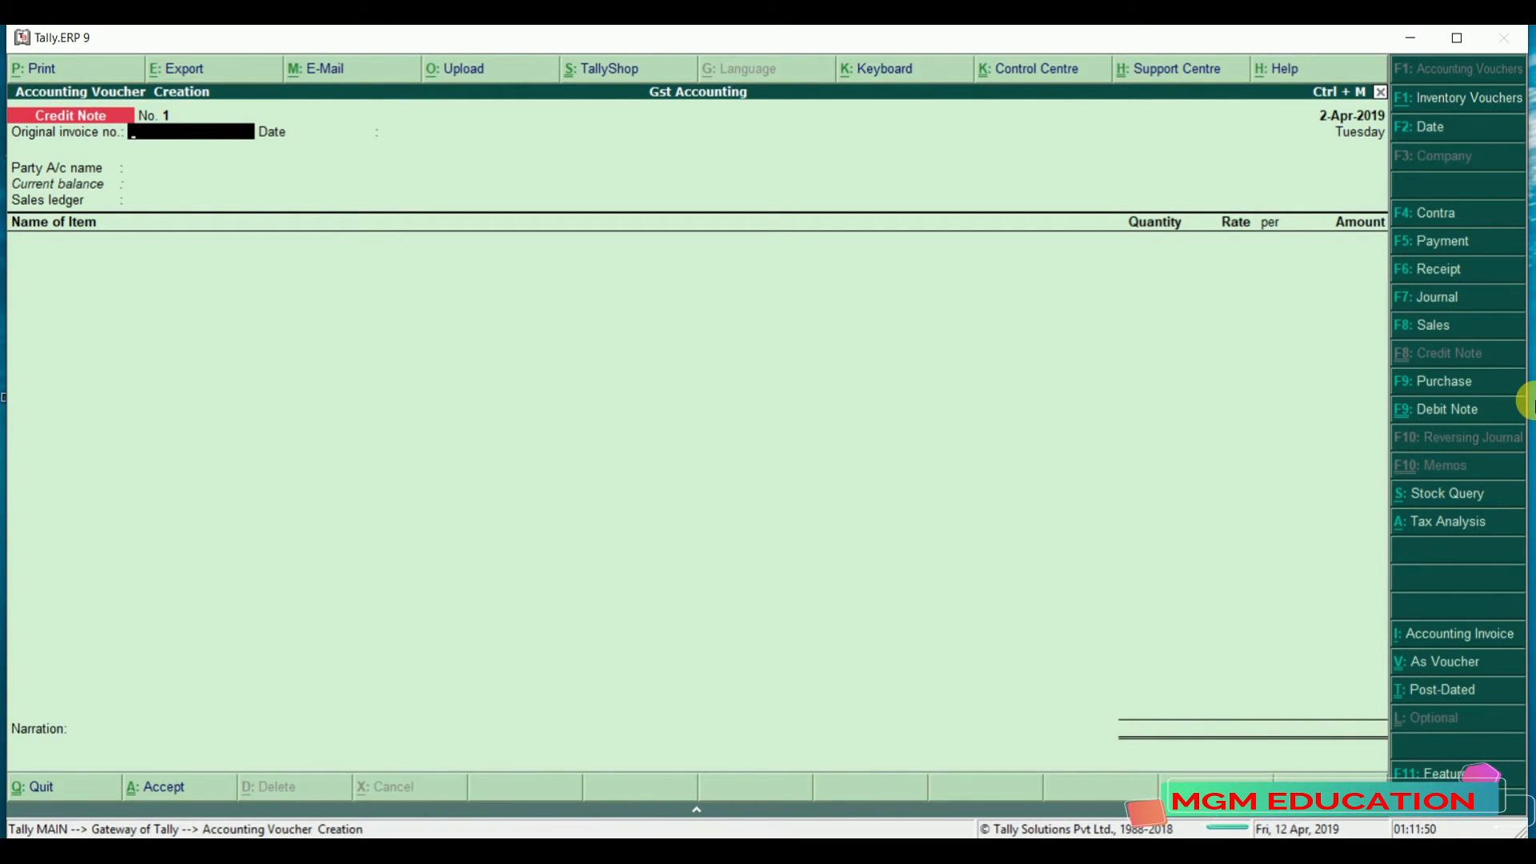
type("2")
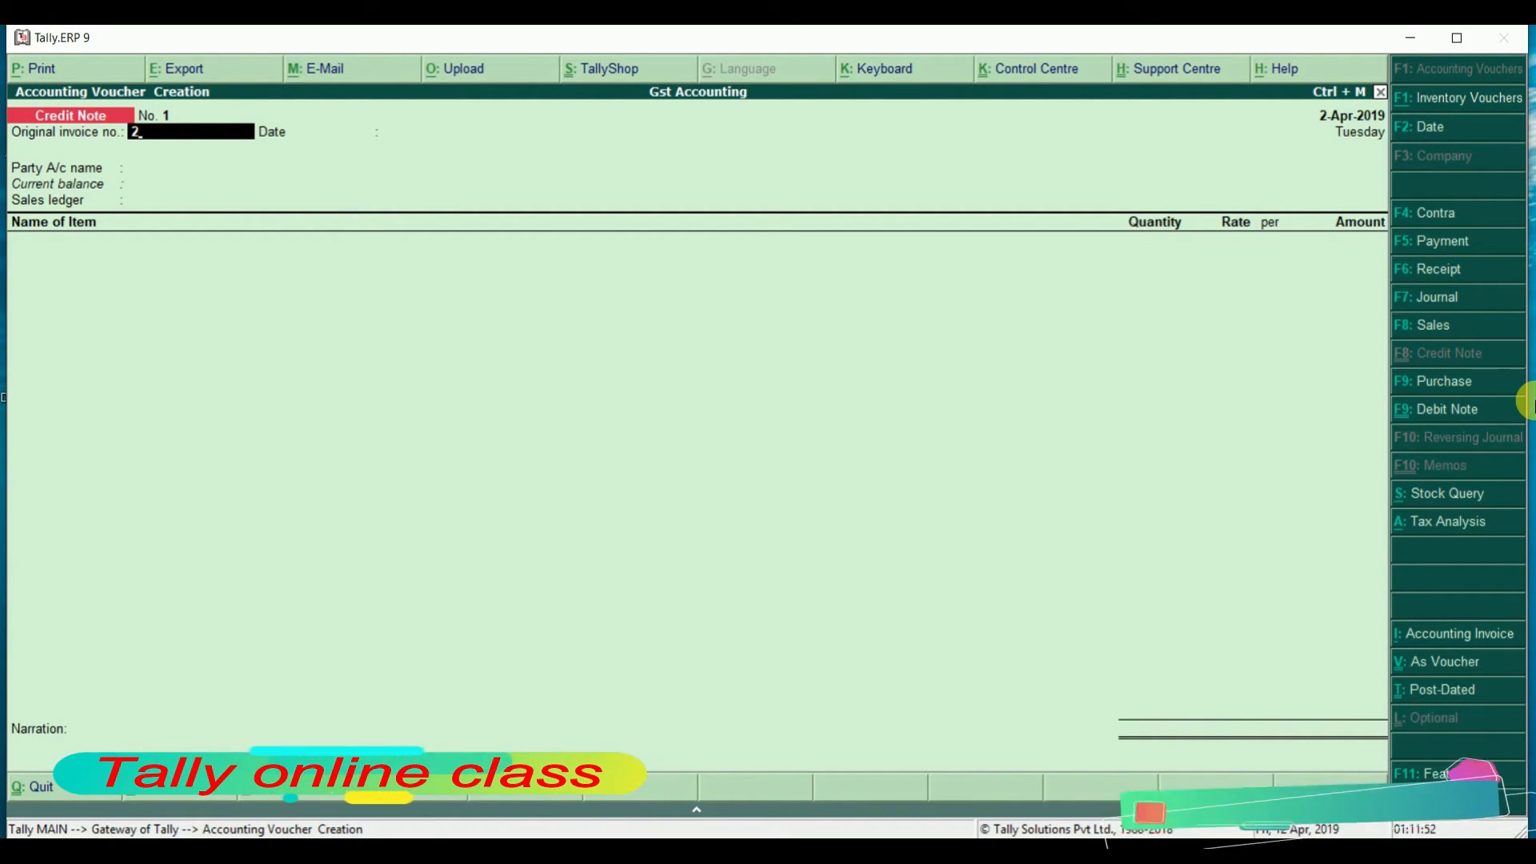
key("Return")
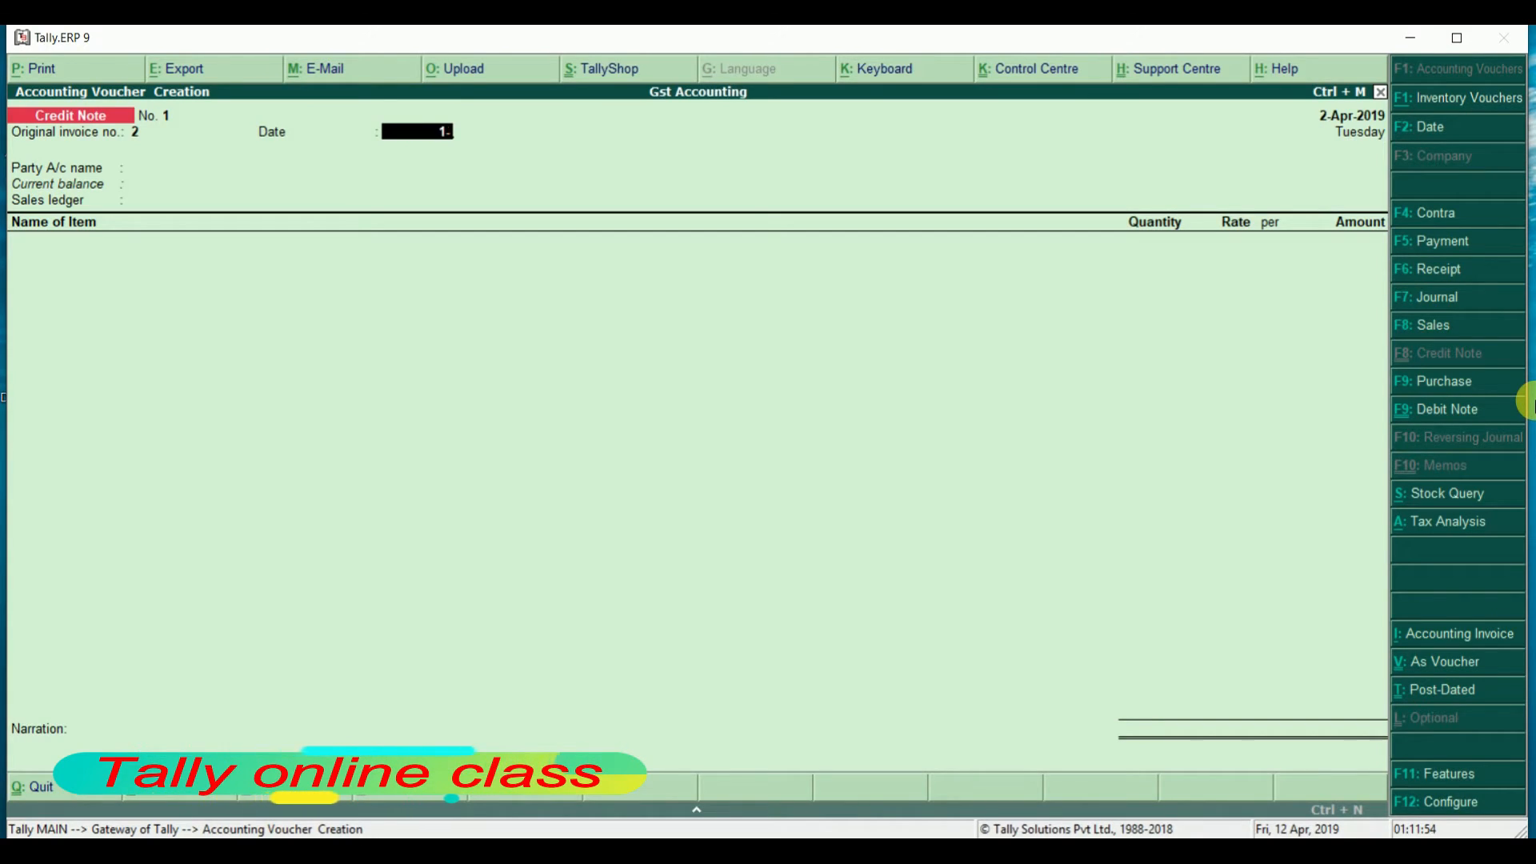
type("1-4")
key("Return")
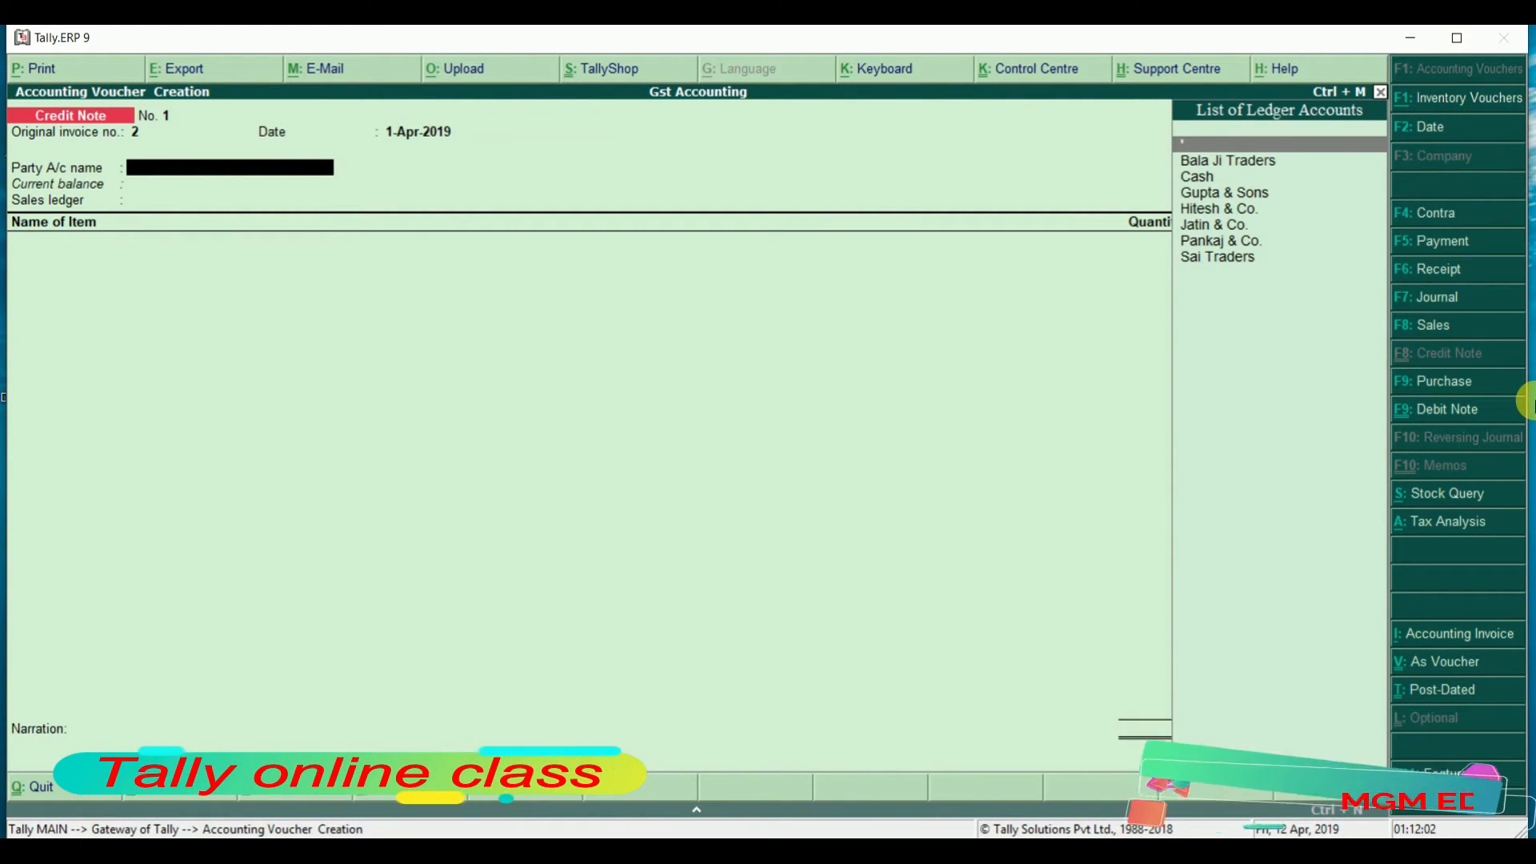
key("BackSpace")
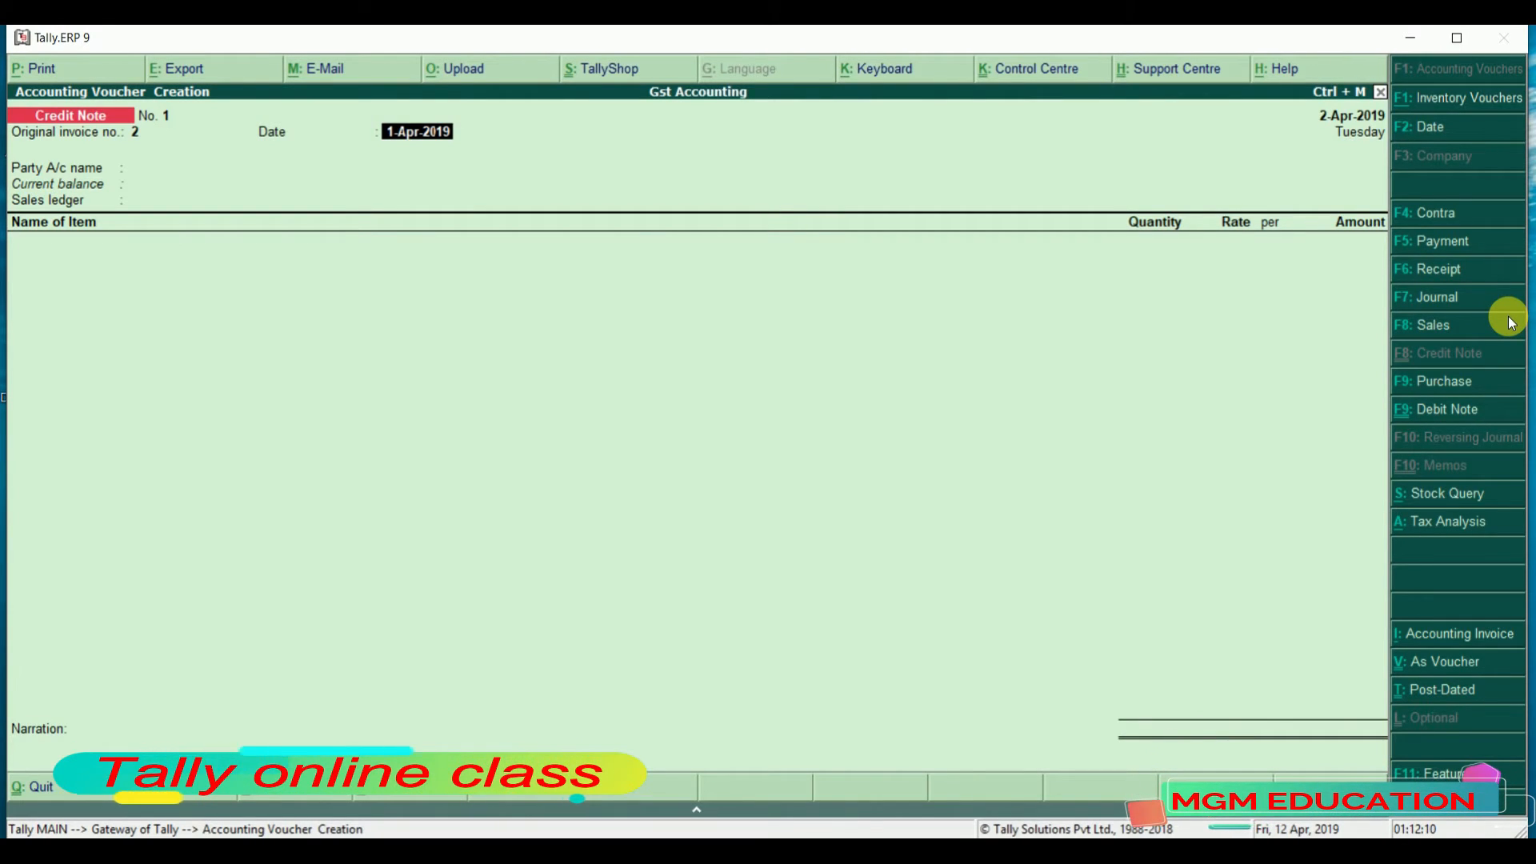
key("Return")
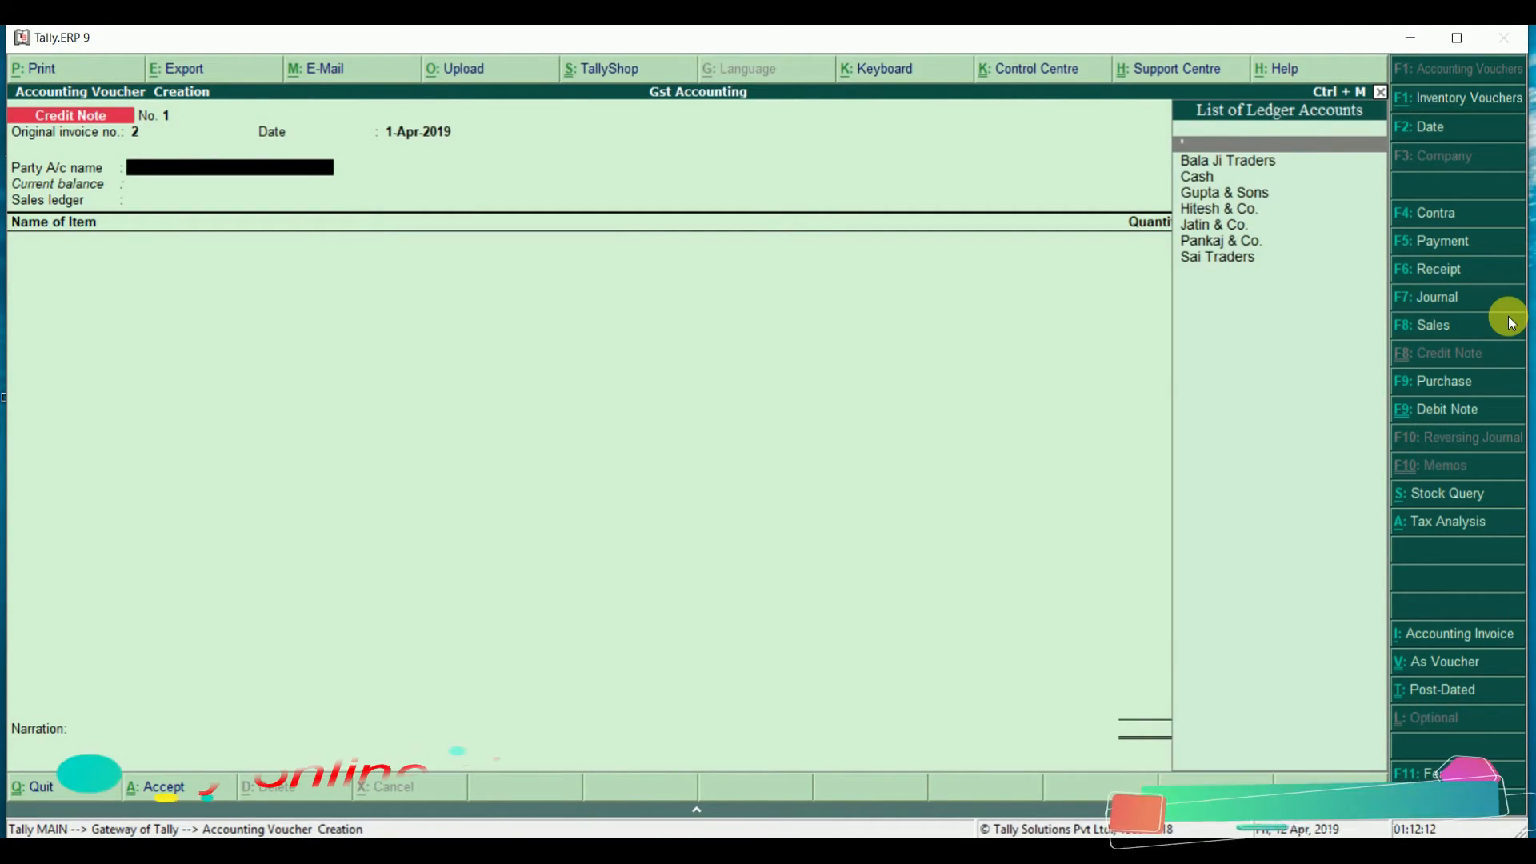
Set Sai Traders as the credit note's party, accept the default party details, and use the Sales ledger
type("Sa")
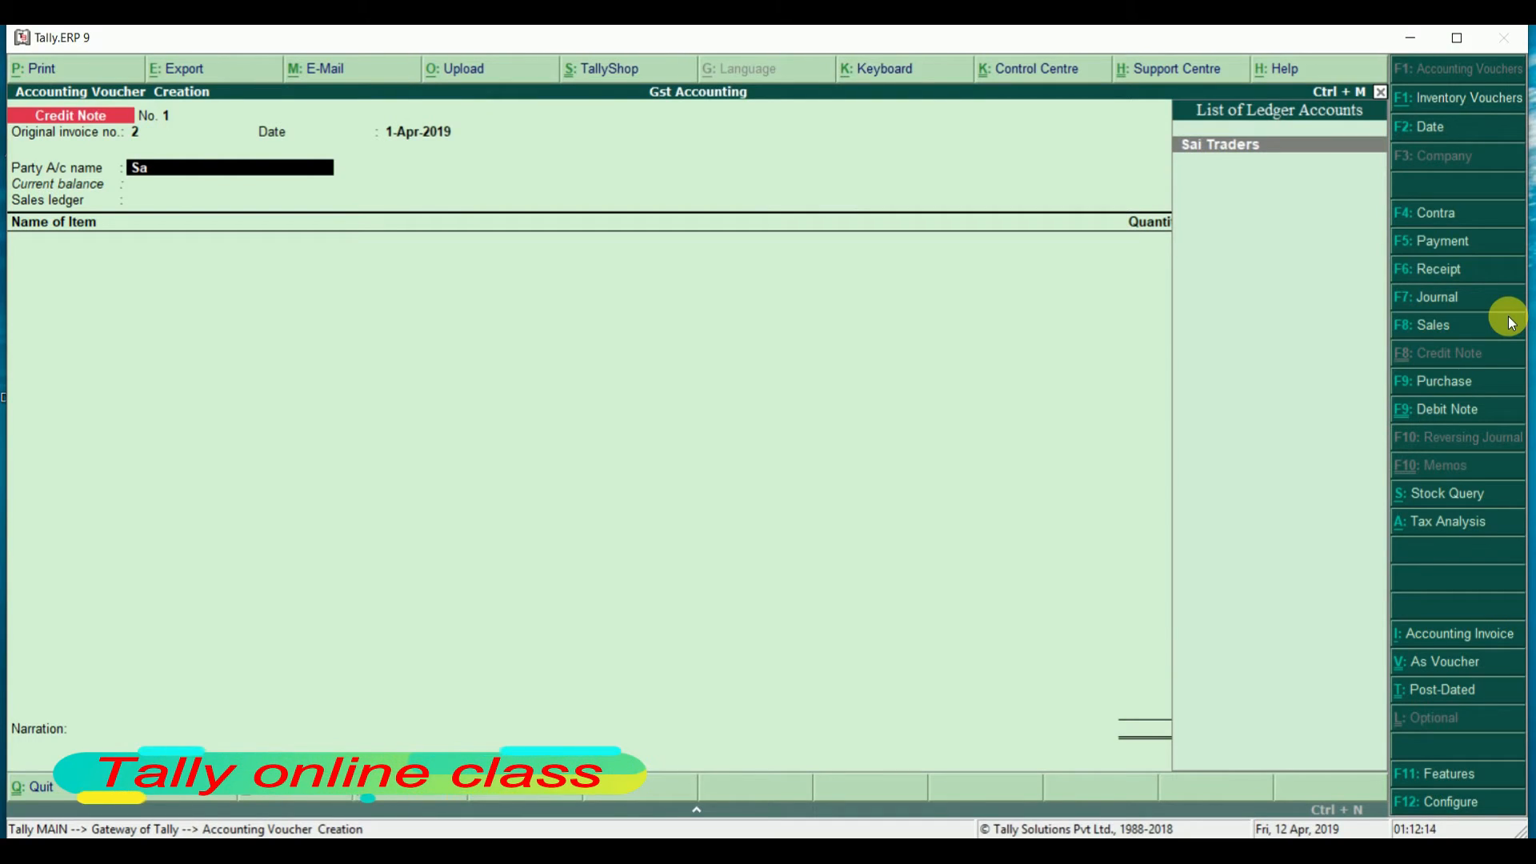
key("Return")
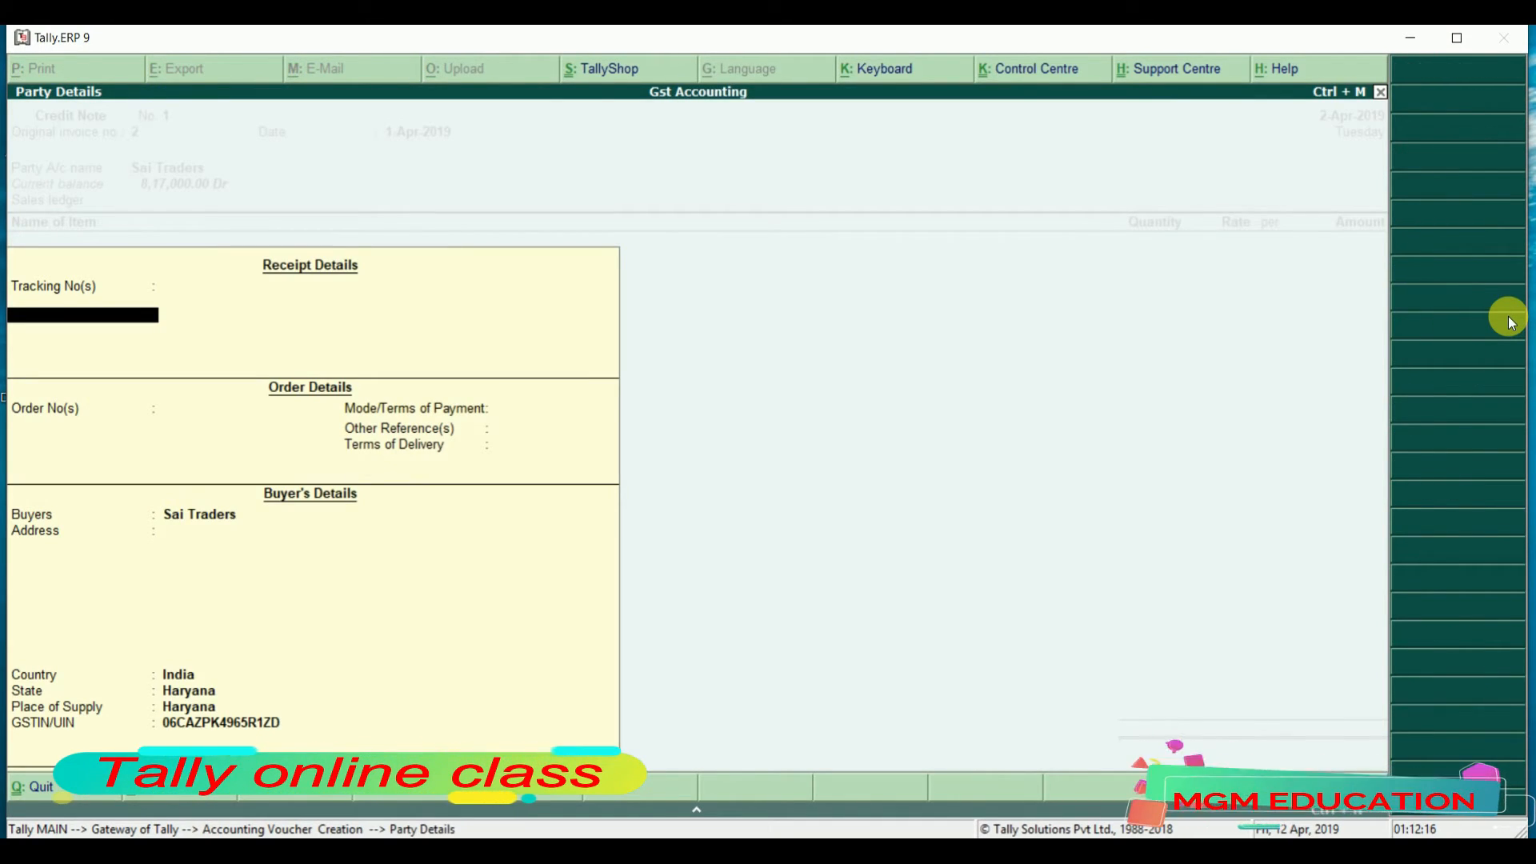
key("ctrl+a")
key("Return")
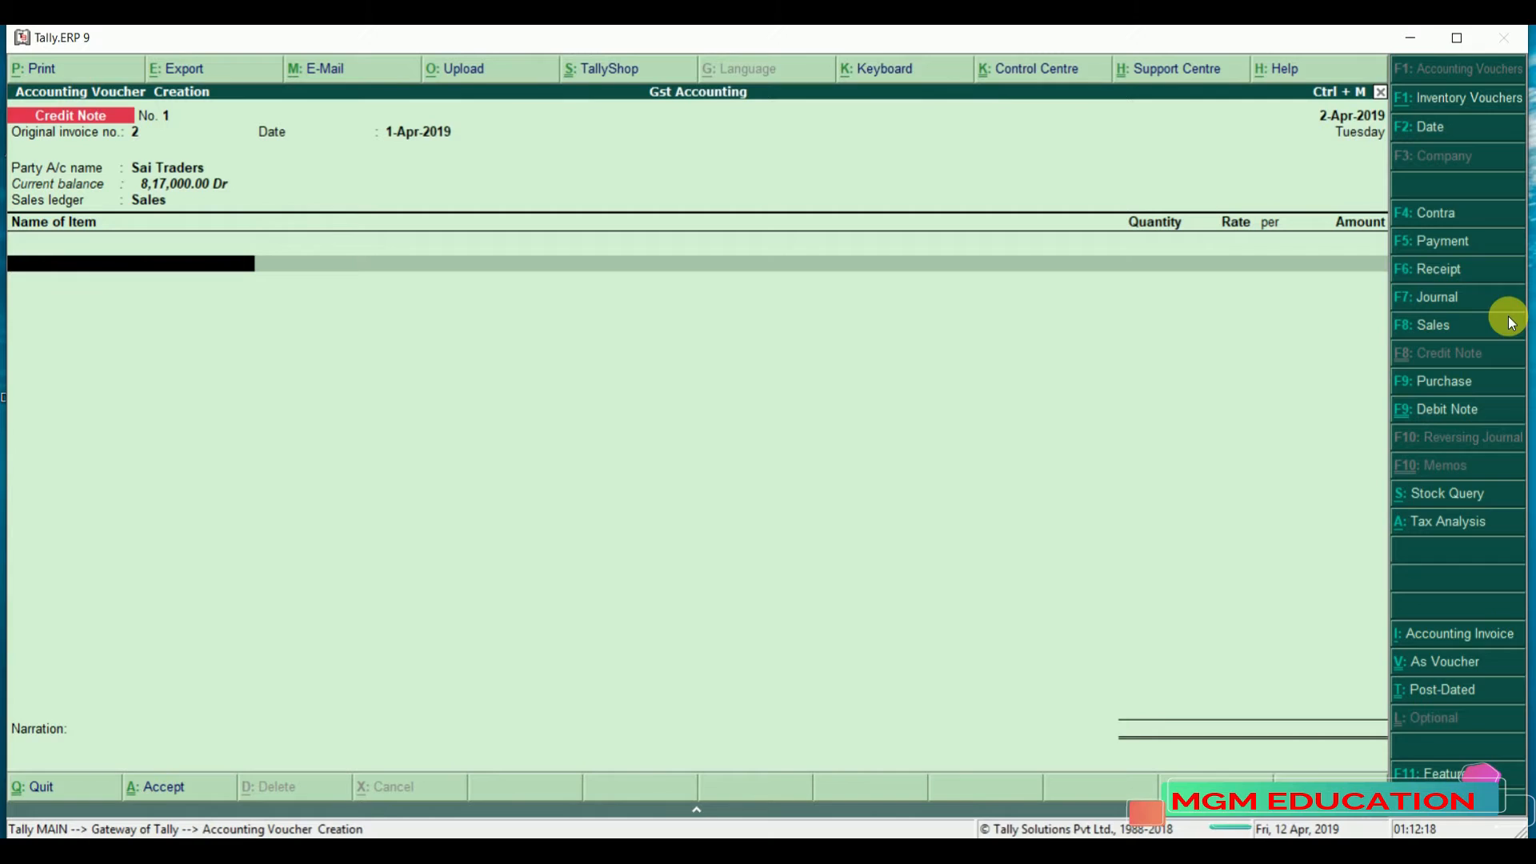
Add the Laptop item with a quantity of 5 nos at a rate of 26,000
key("Return")
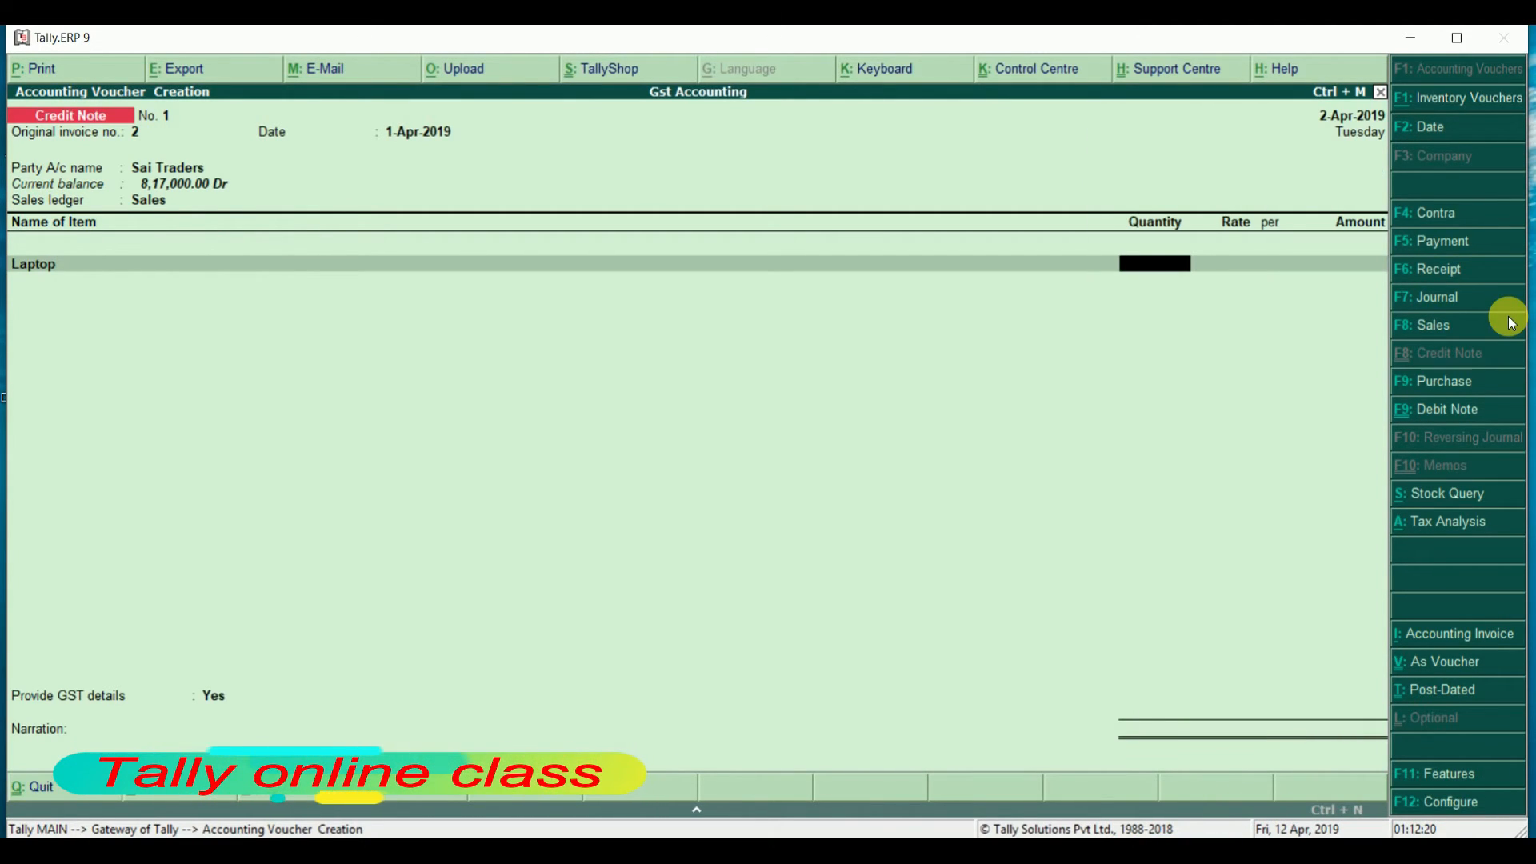
type("5")
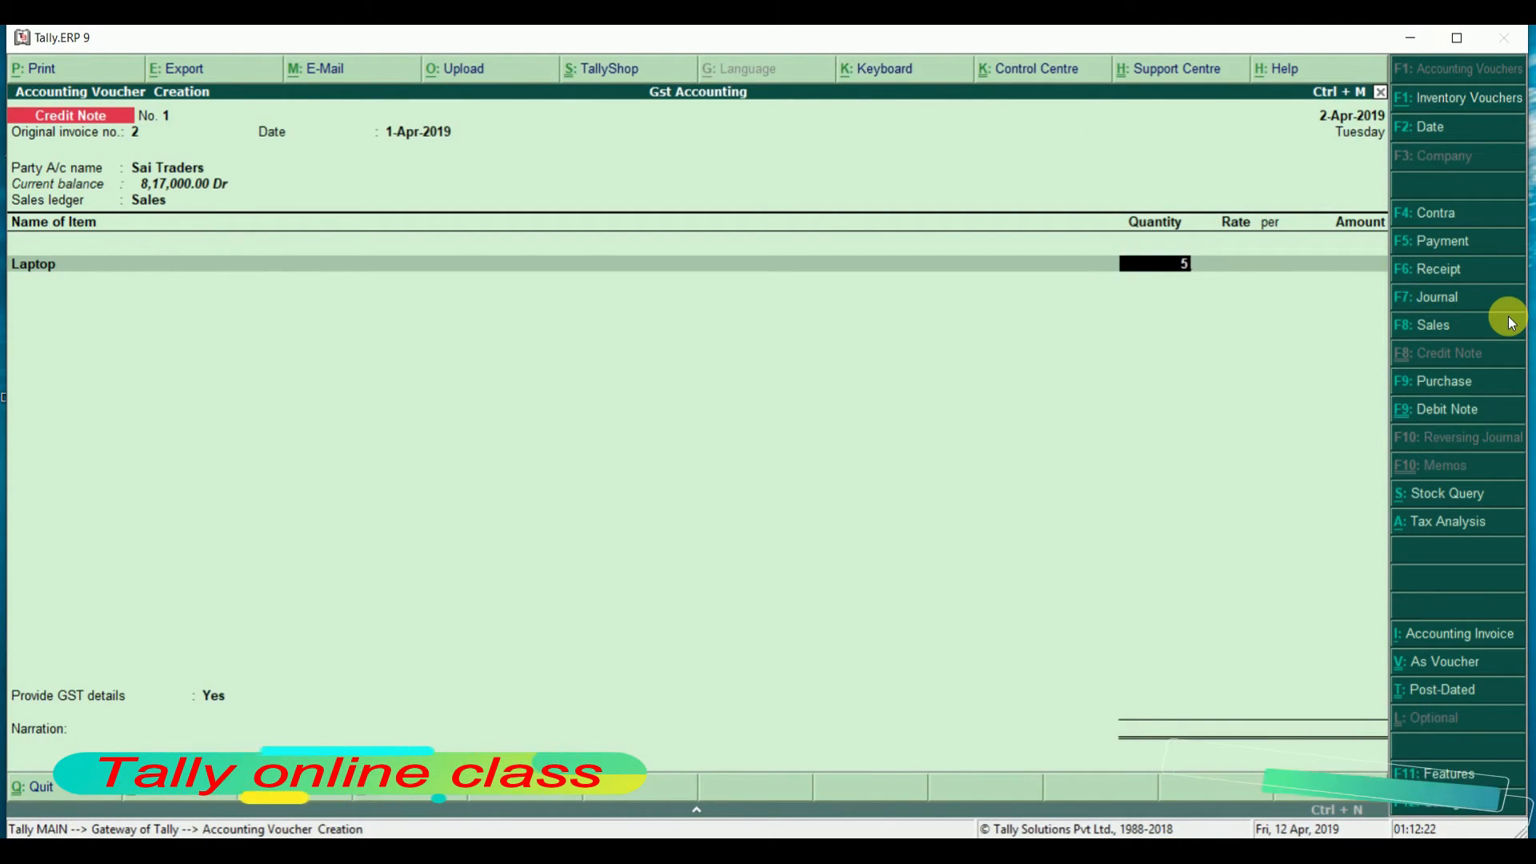
key("Return")
key("Return")
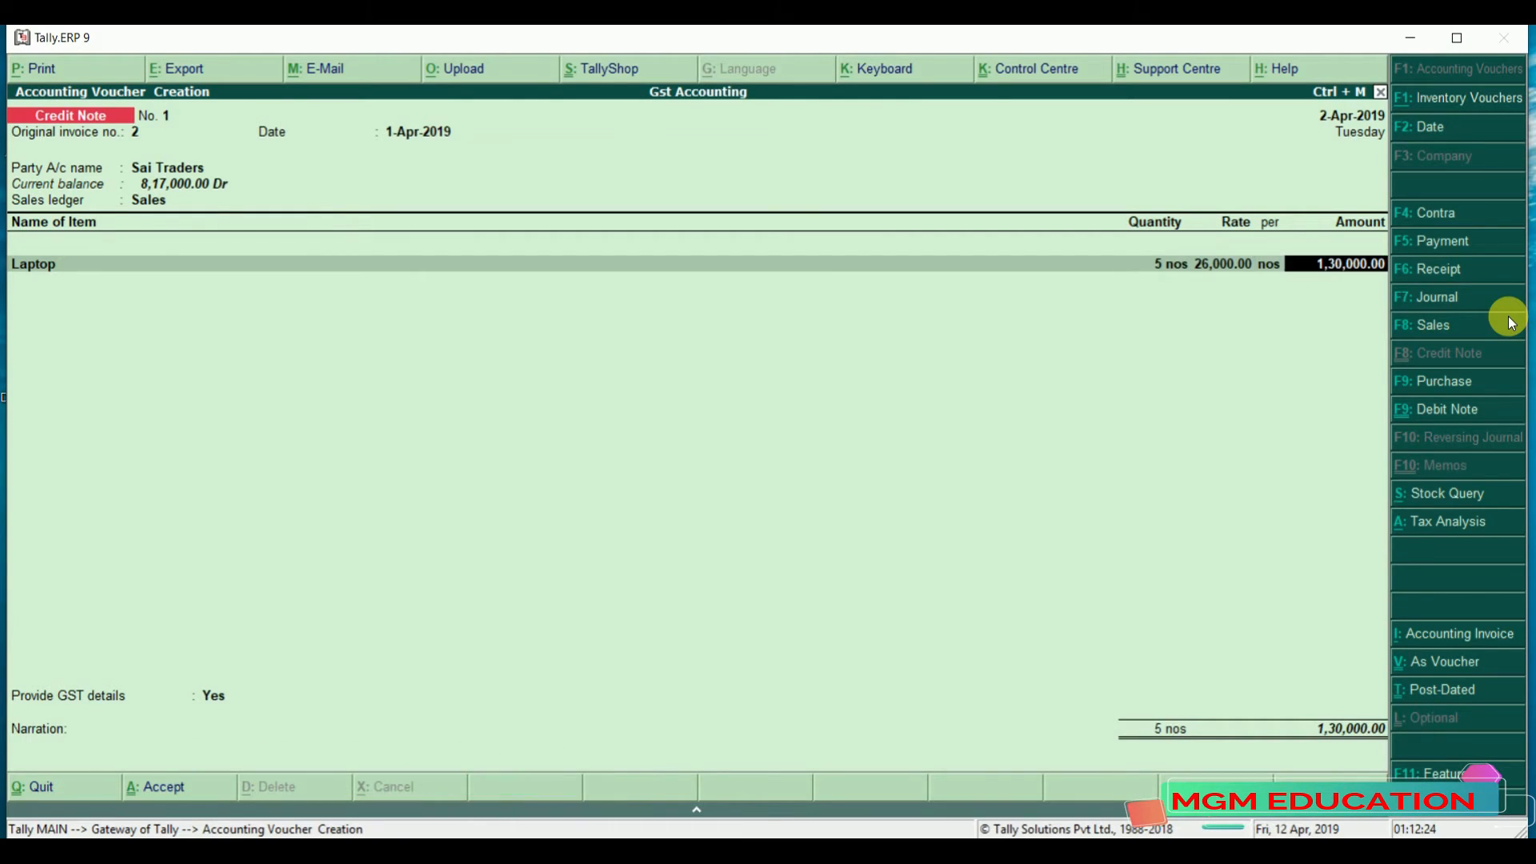
key("Return")
key("Return")
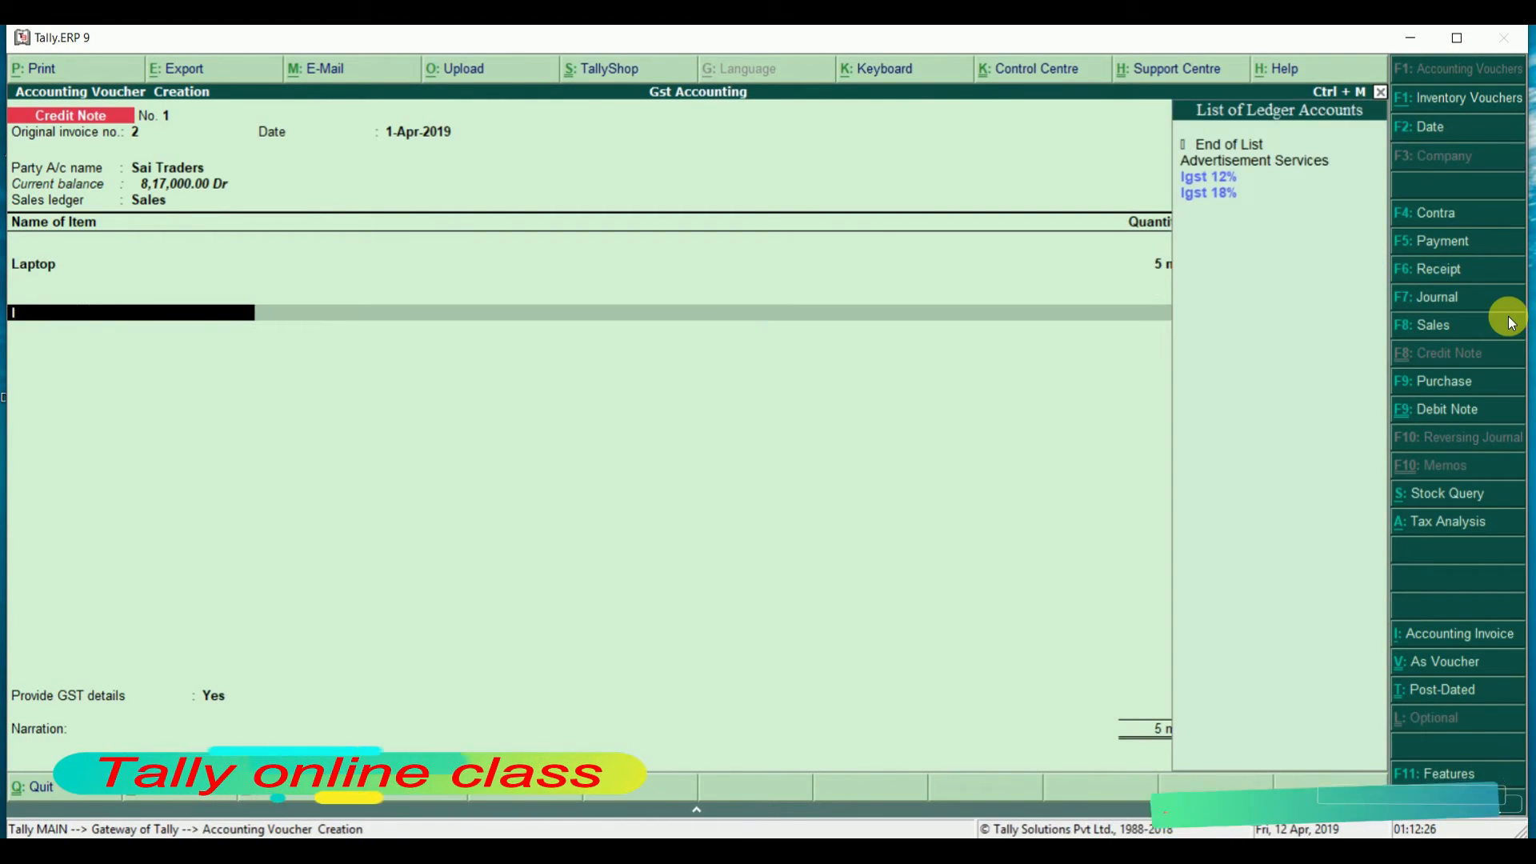
Add the Igst 18% tax ledger below the Laptop item and accept its calculated amount
key("Down")
key("Down")
key("Down")
key("Return")
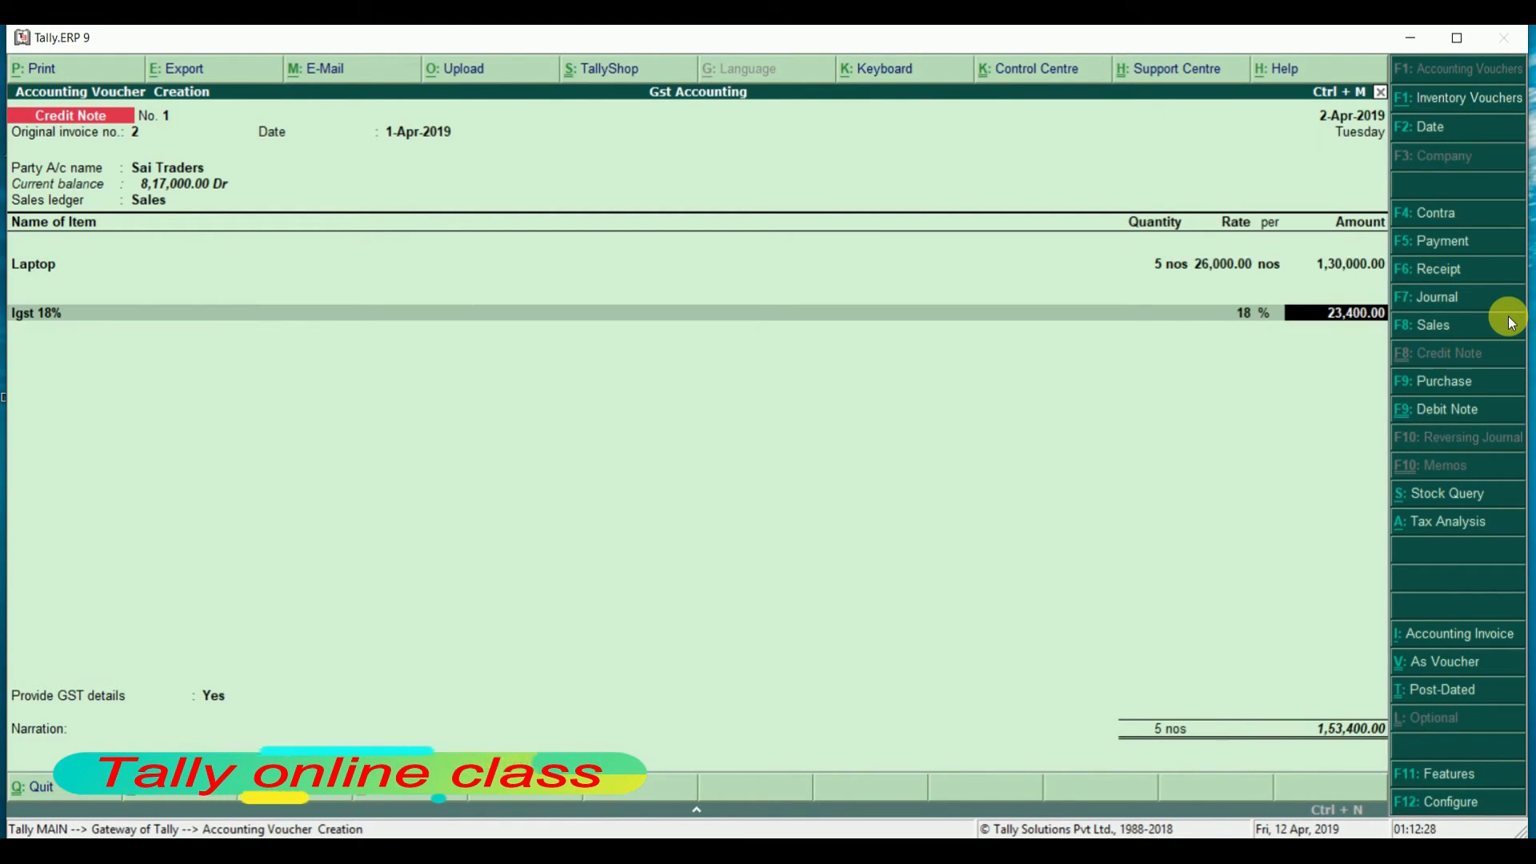
key("Return")
Set the reason for issuing the credit note to 01-Sales Return in the statutory details
key("Return")
key("Return")
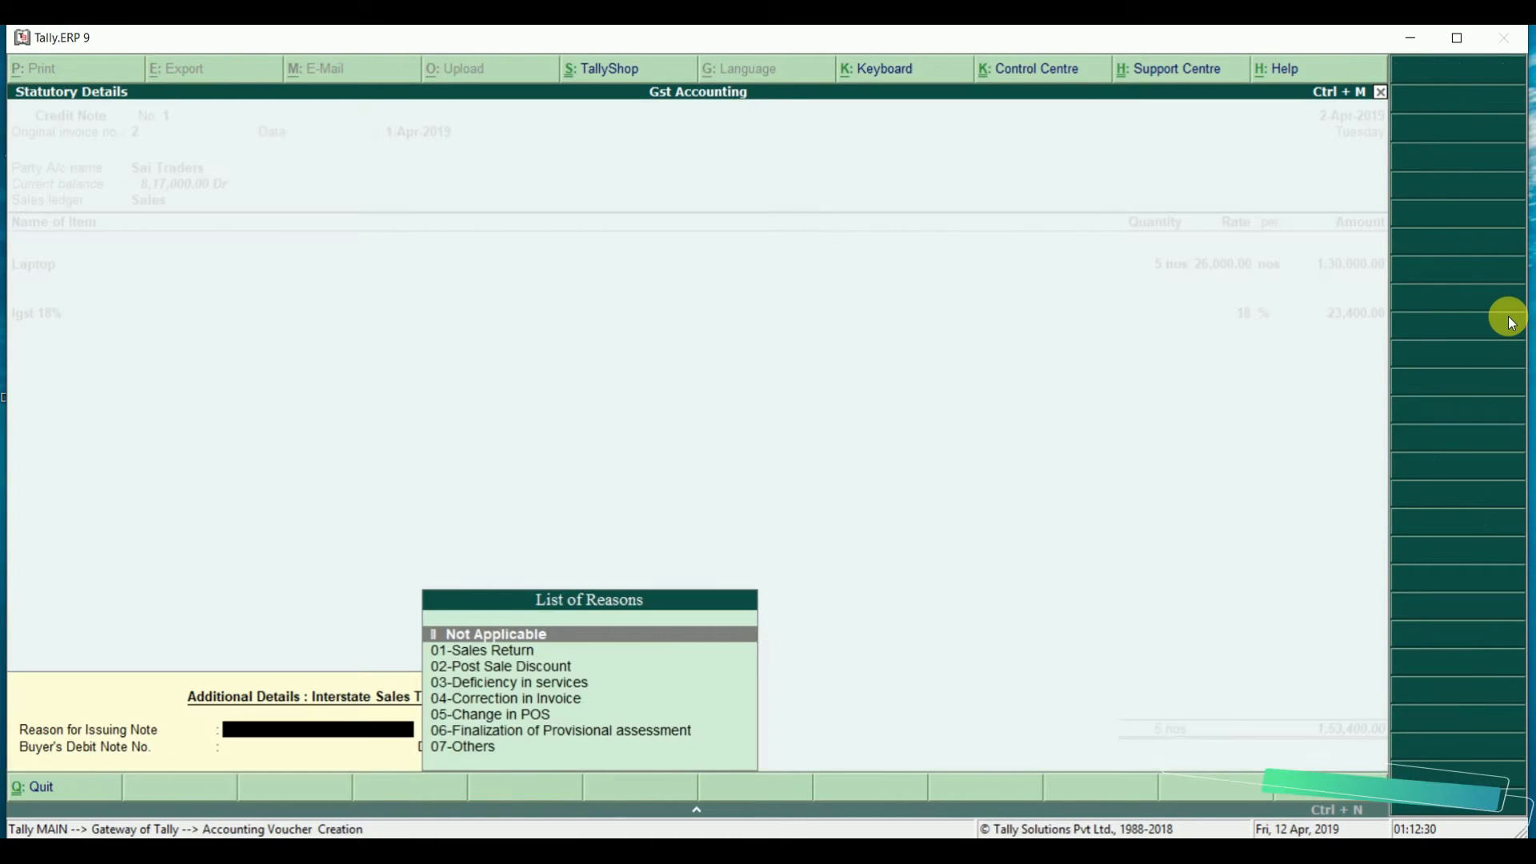
key("Down")
key("Return")
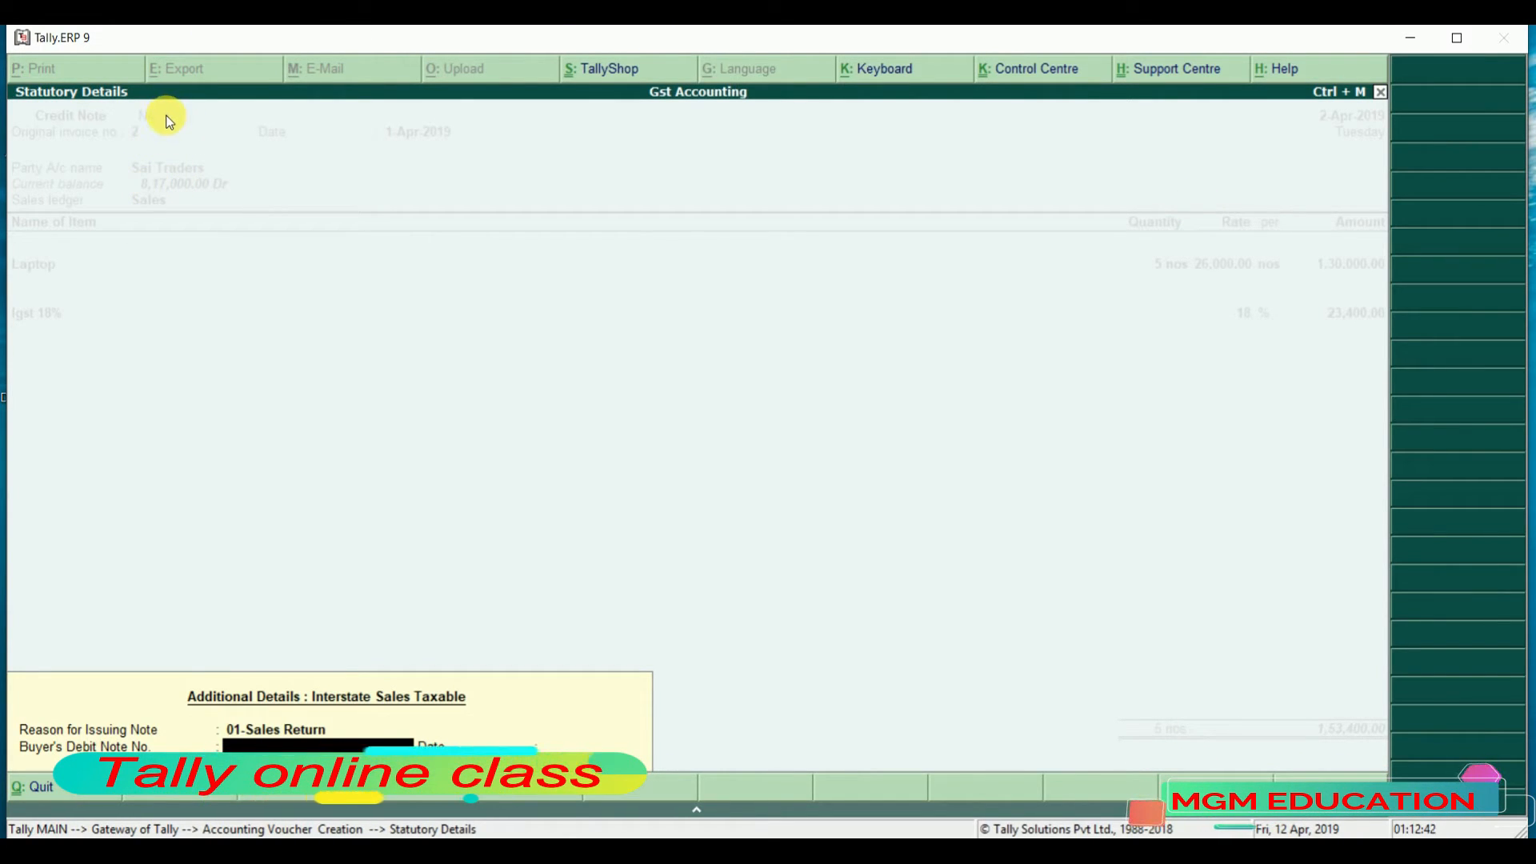
Enter buyer's debit note number 1 and give it the date of the 2nd in the statutory details
type("1")
key("Return")
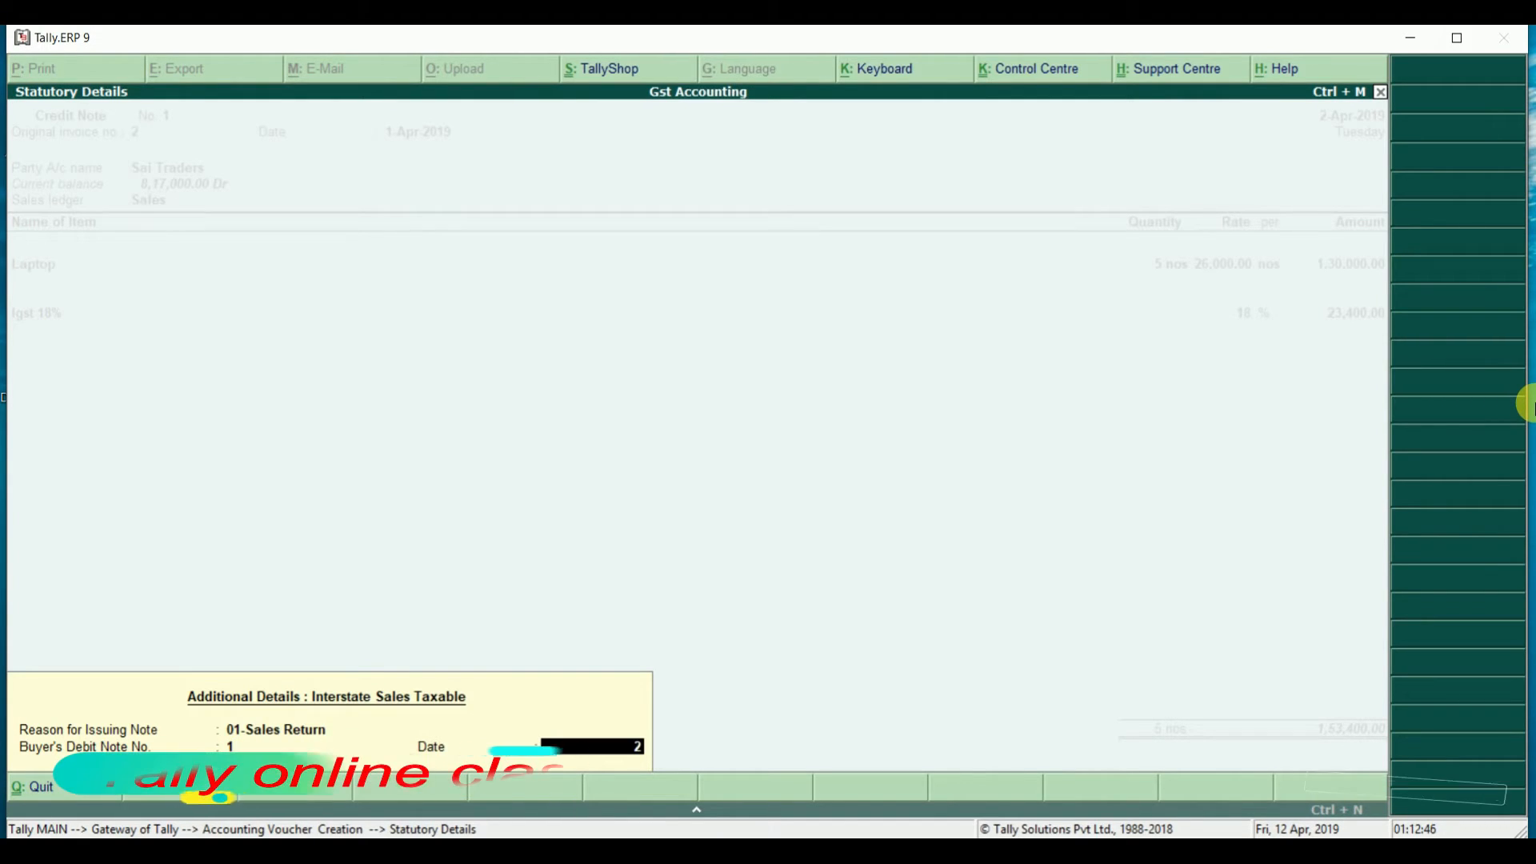
key("Return")
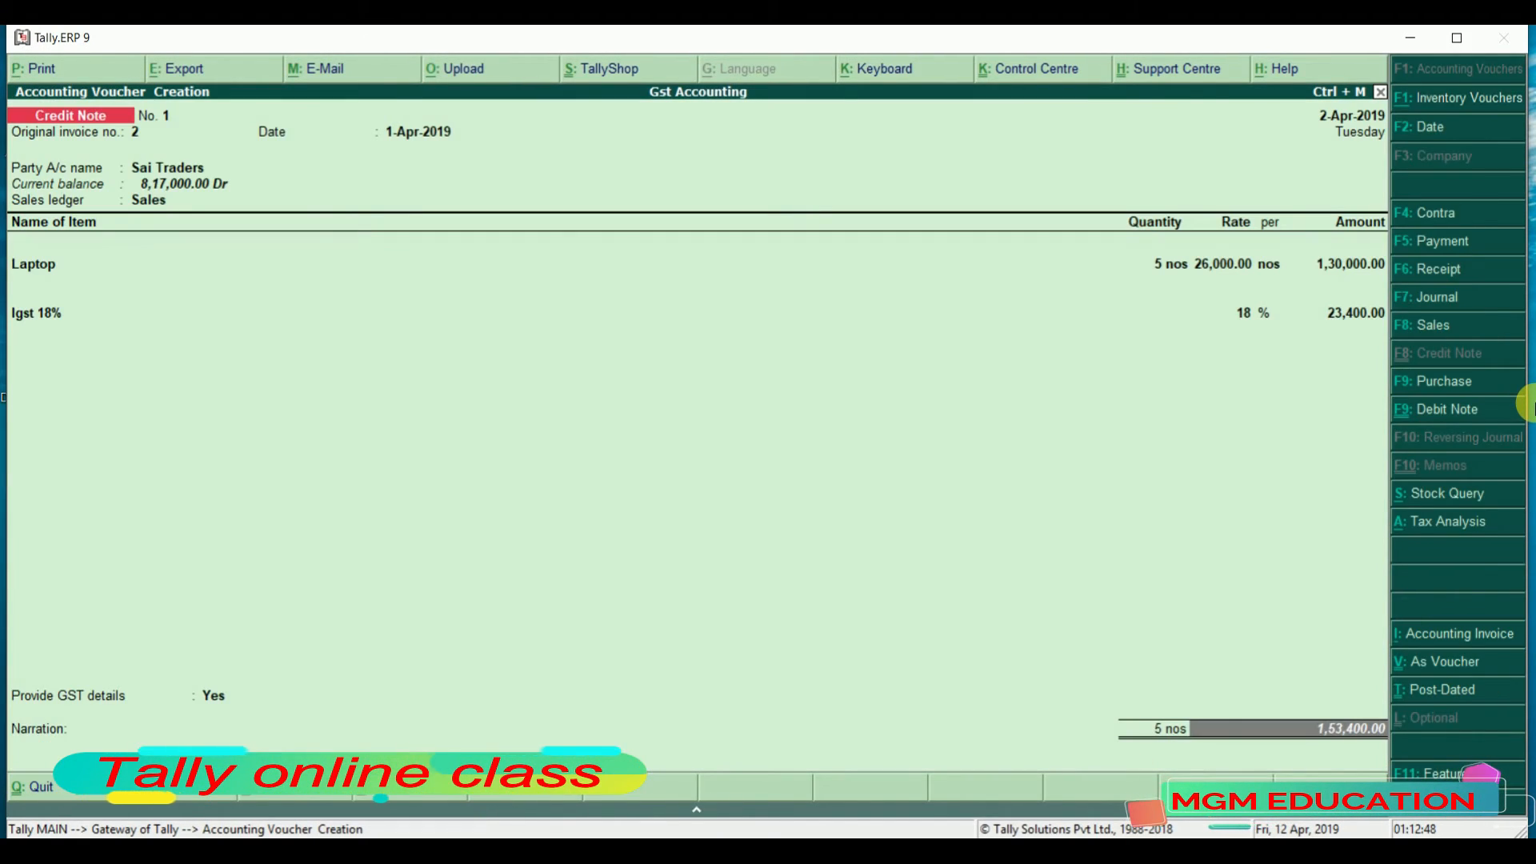
key("Return")
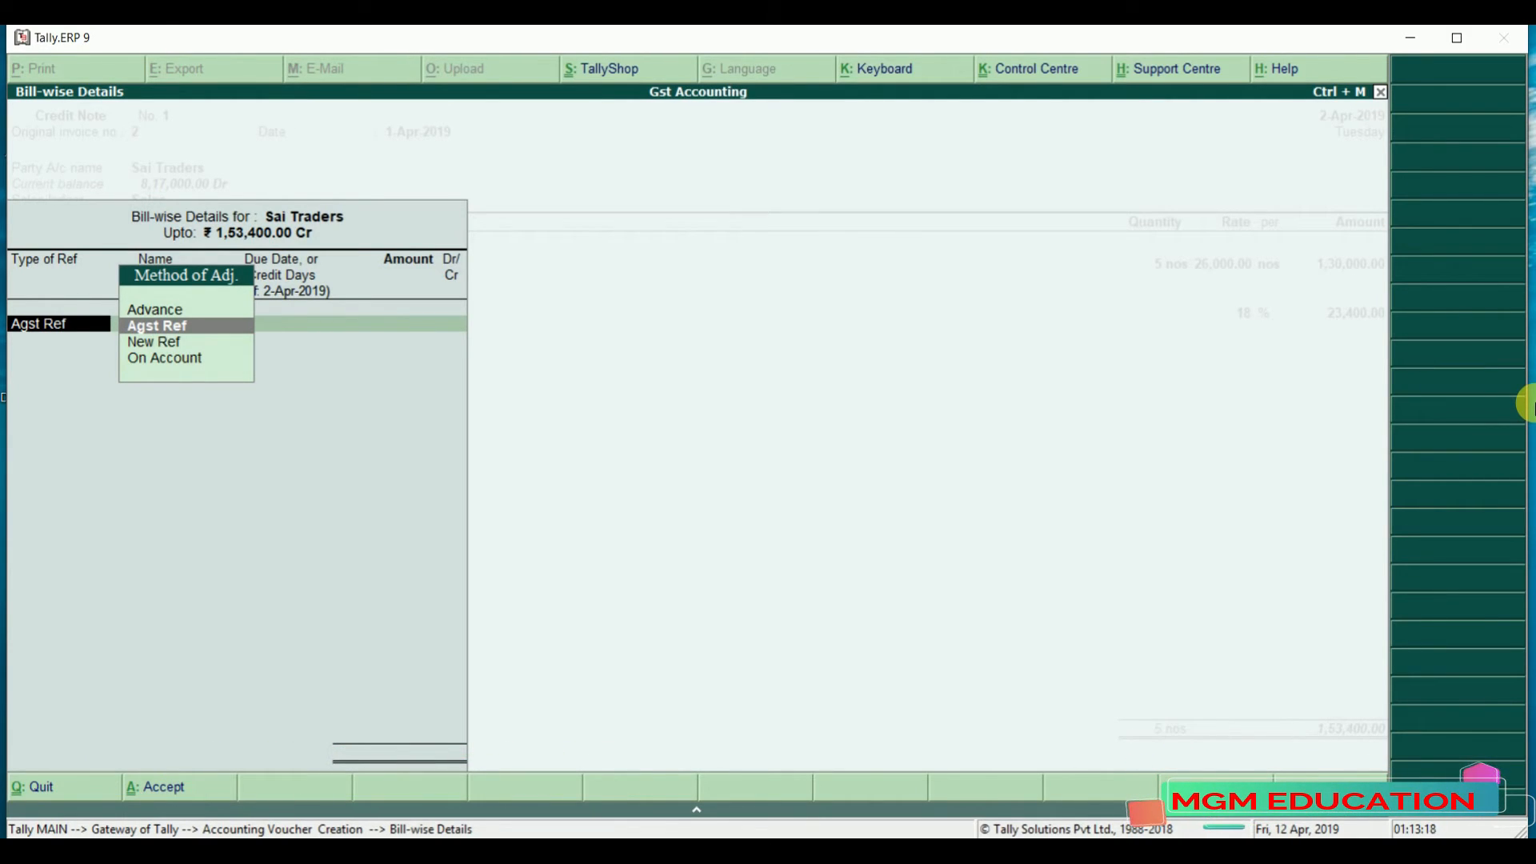
key("Escape")
key("Return")
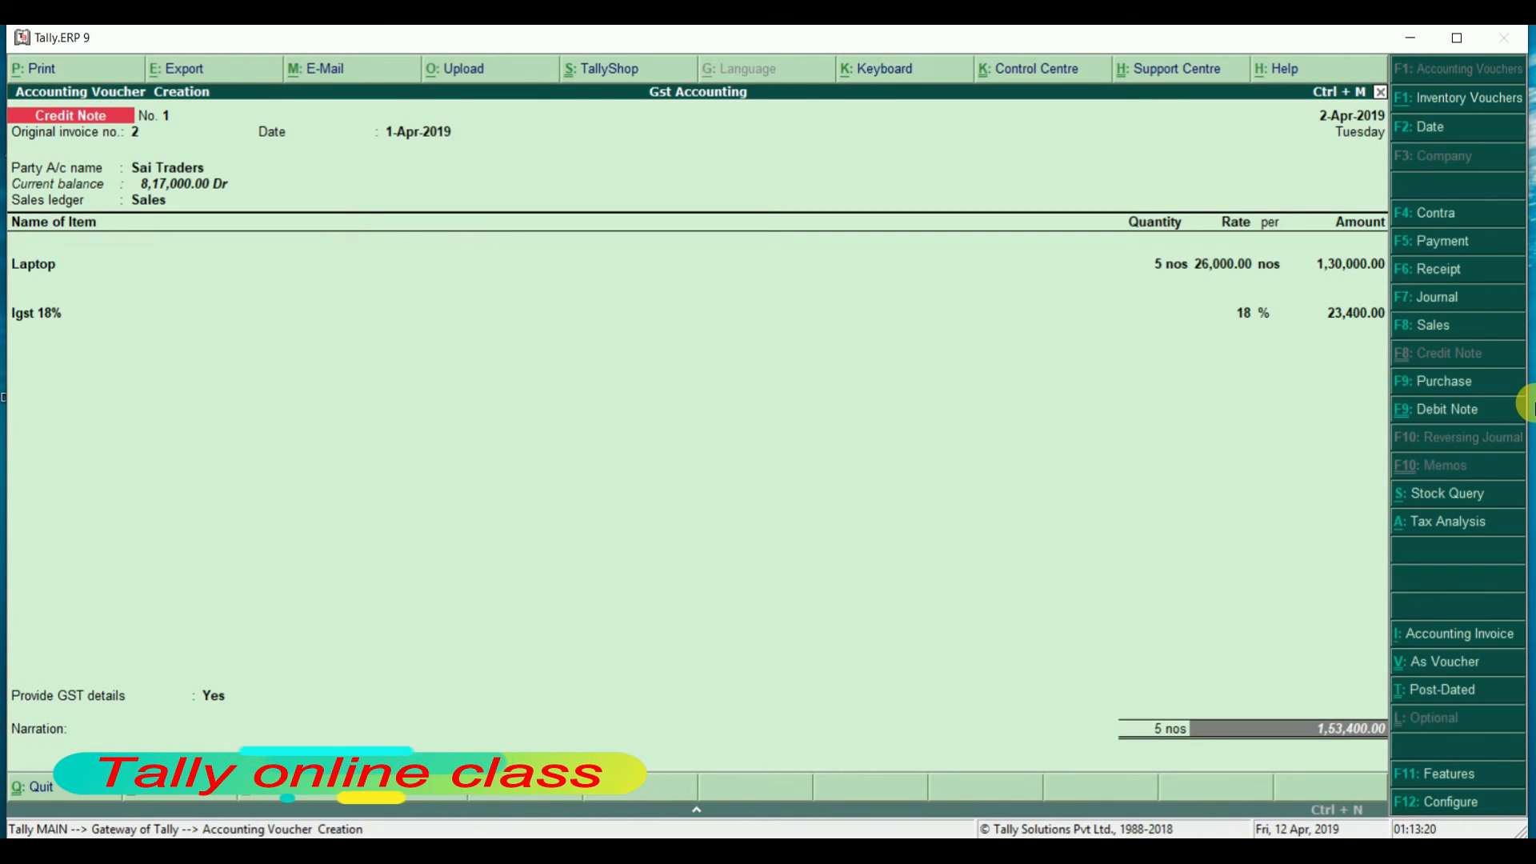
Return to the credit note's party and examine the bill-by-bill balance settings in the Sai Traders ledger without changing them
key("BackSpace")
key("BackSpace")
key("BackSpace")
key("BackSpace")
key("BackSpace")
key("BackSpace")
key("BackSpace")
key("BackSpace")
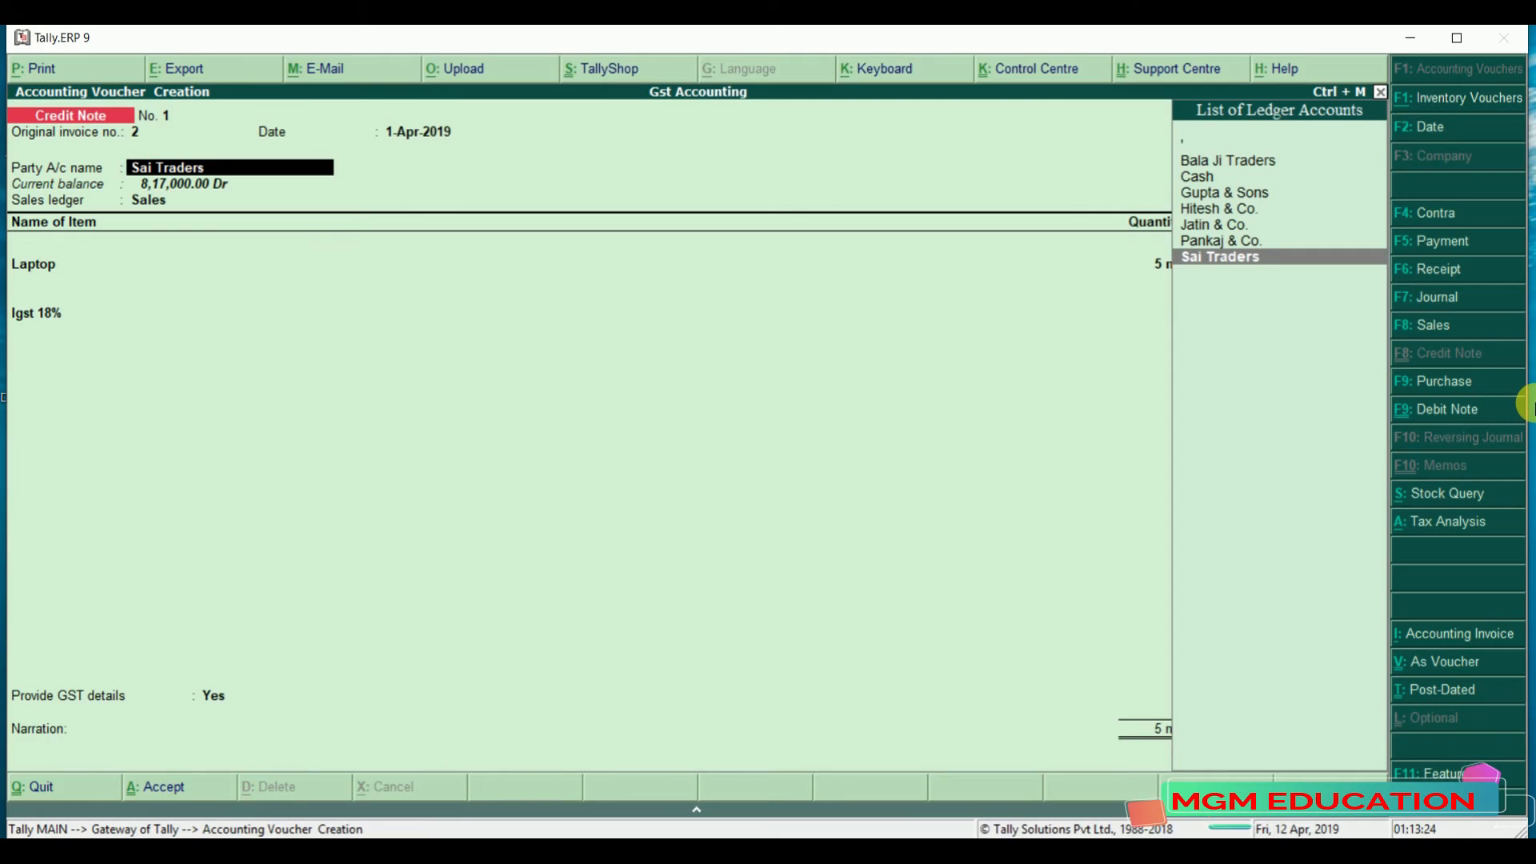
key("ctrl+Return")
key("Return")
key("Return")
key("Return")
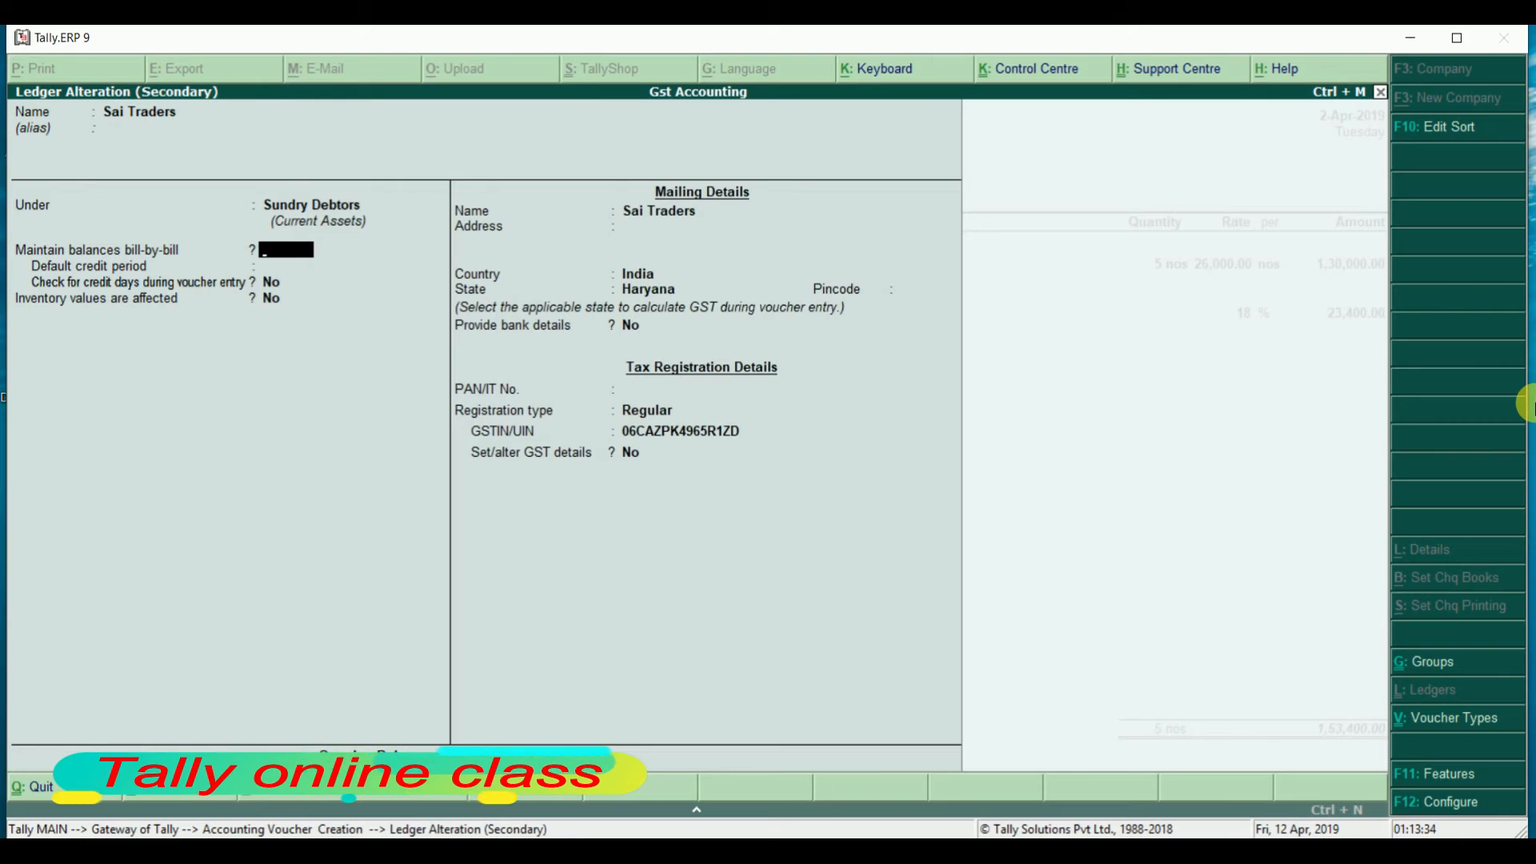
key("Escape")
key("Return")
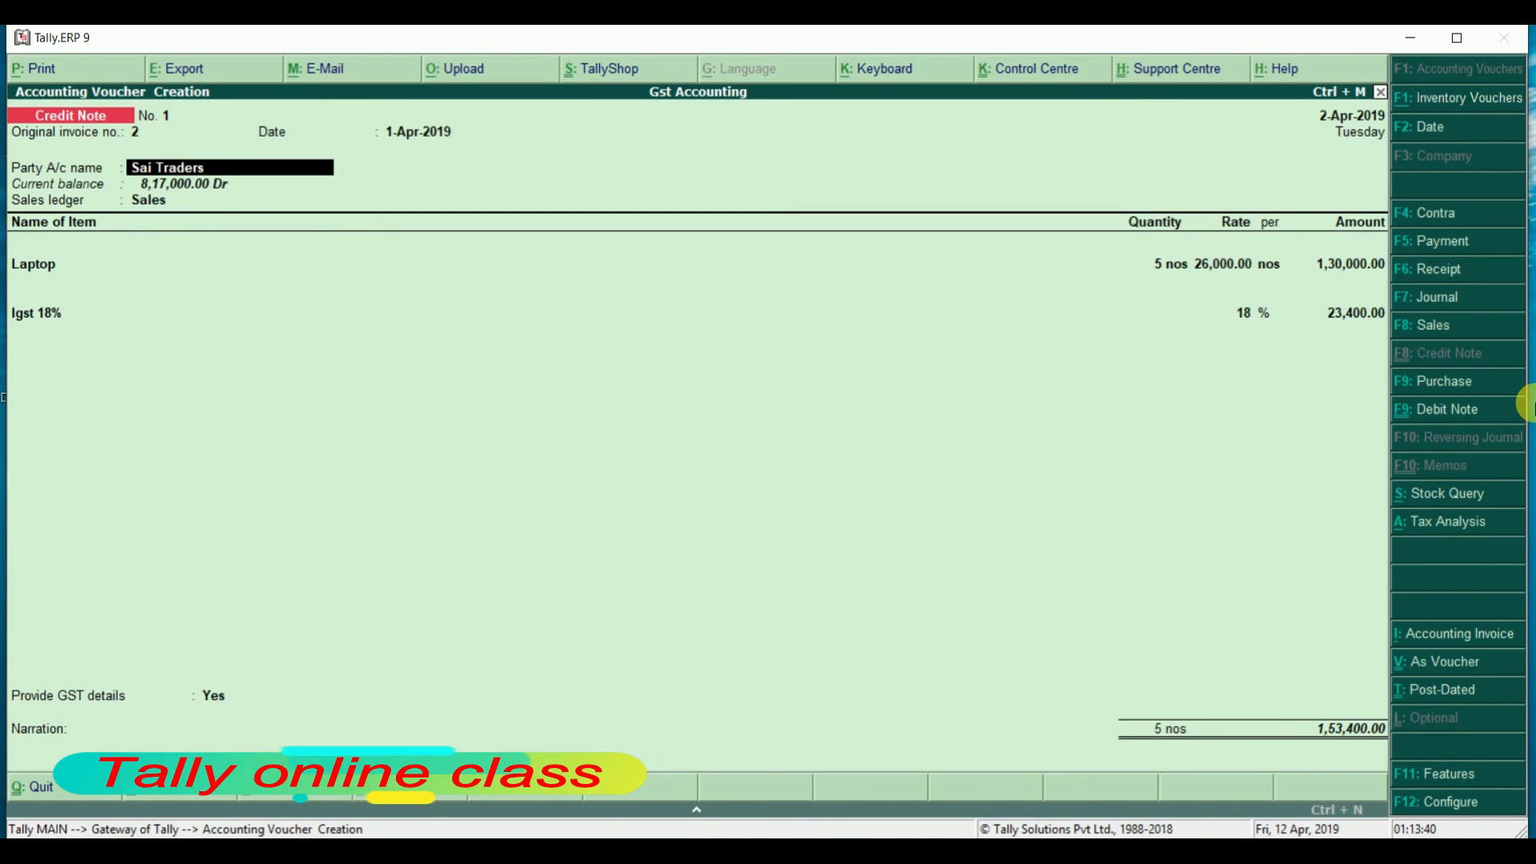
Review the credit note configuration, especially whether defaults are used for bill allocations, keeping every option as it is
key("F12")
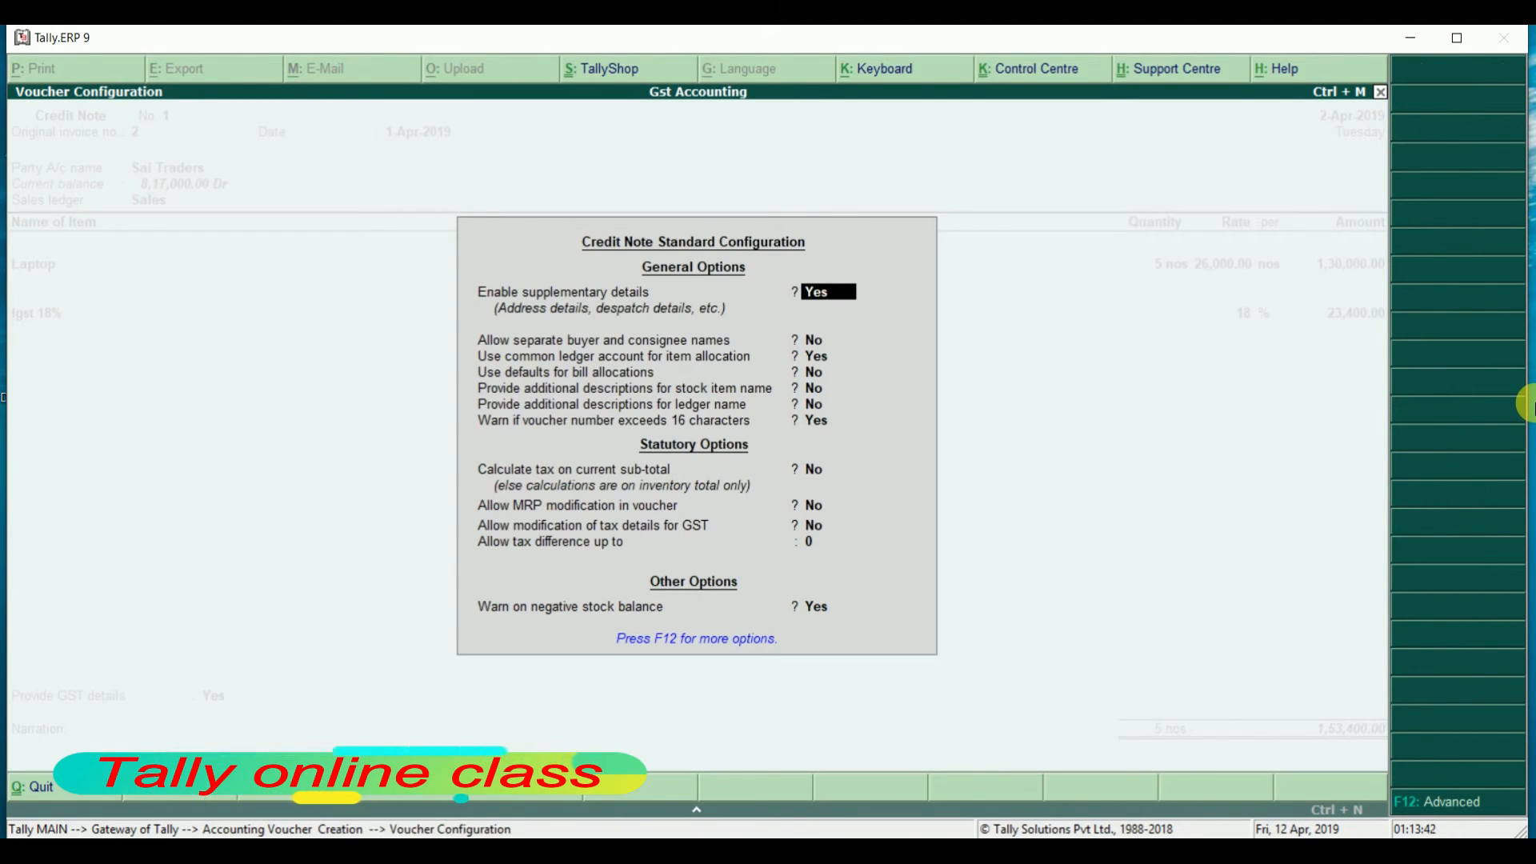
key("Return")
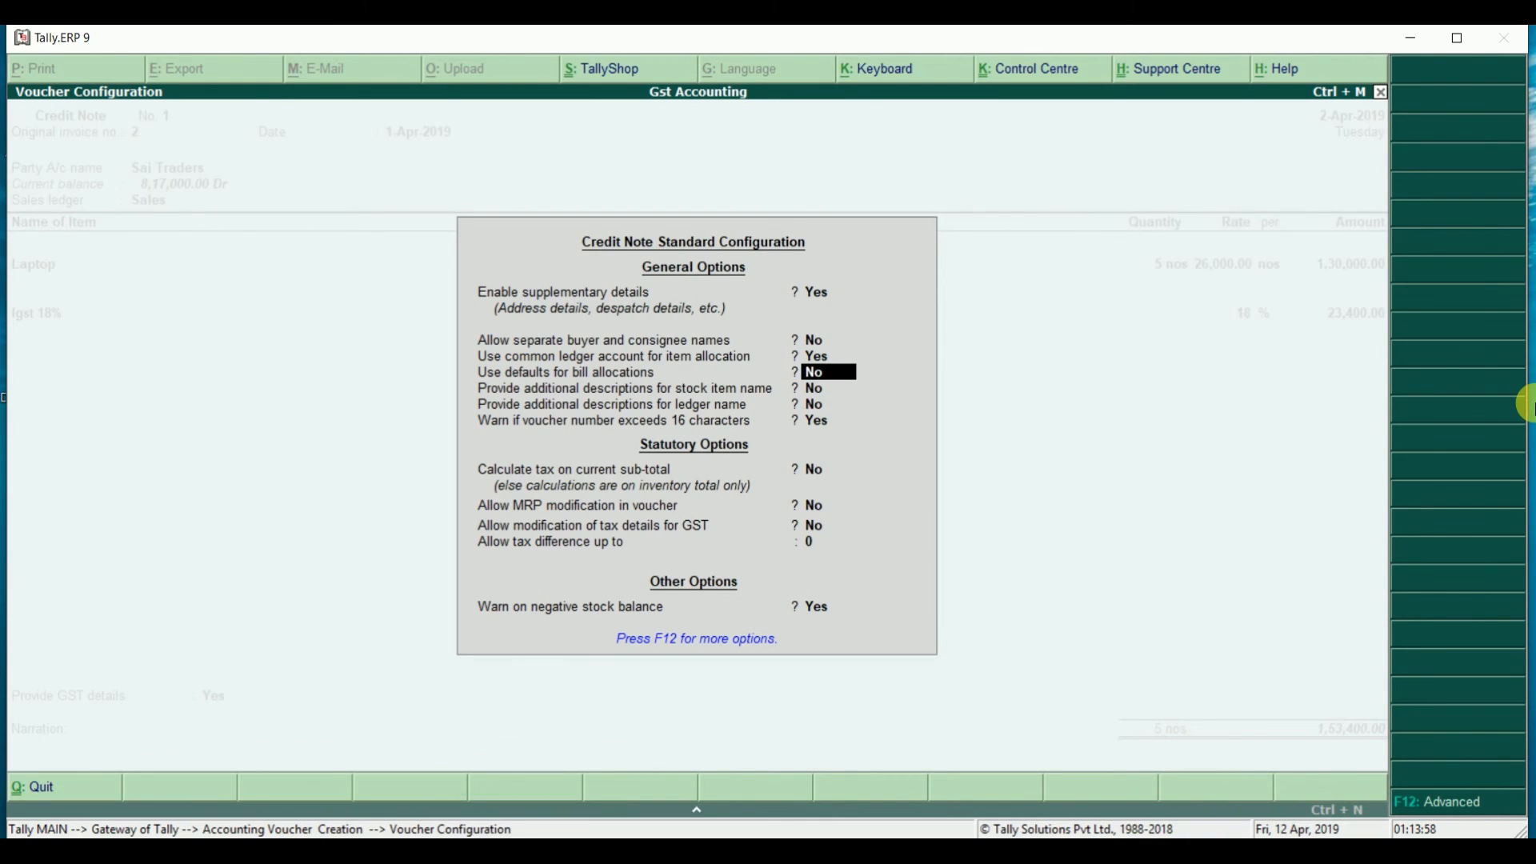
key("Return")
key("Return")
key("Return")
key("Return")
key("Return")
key("Return")
key("Return")
key("Return")
key("Return")
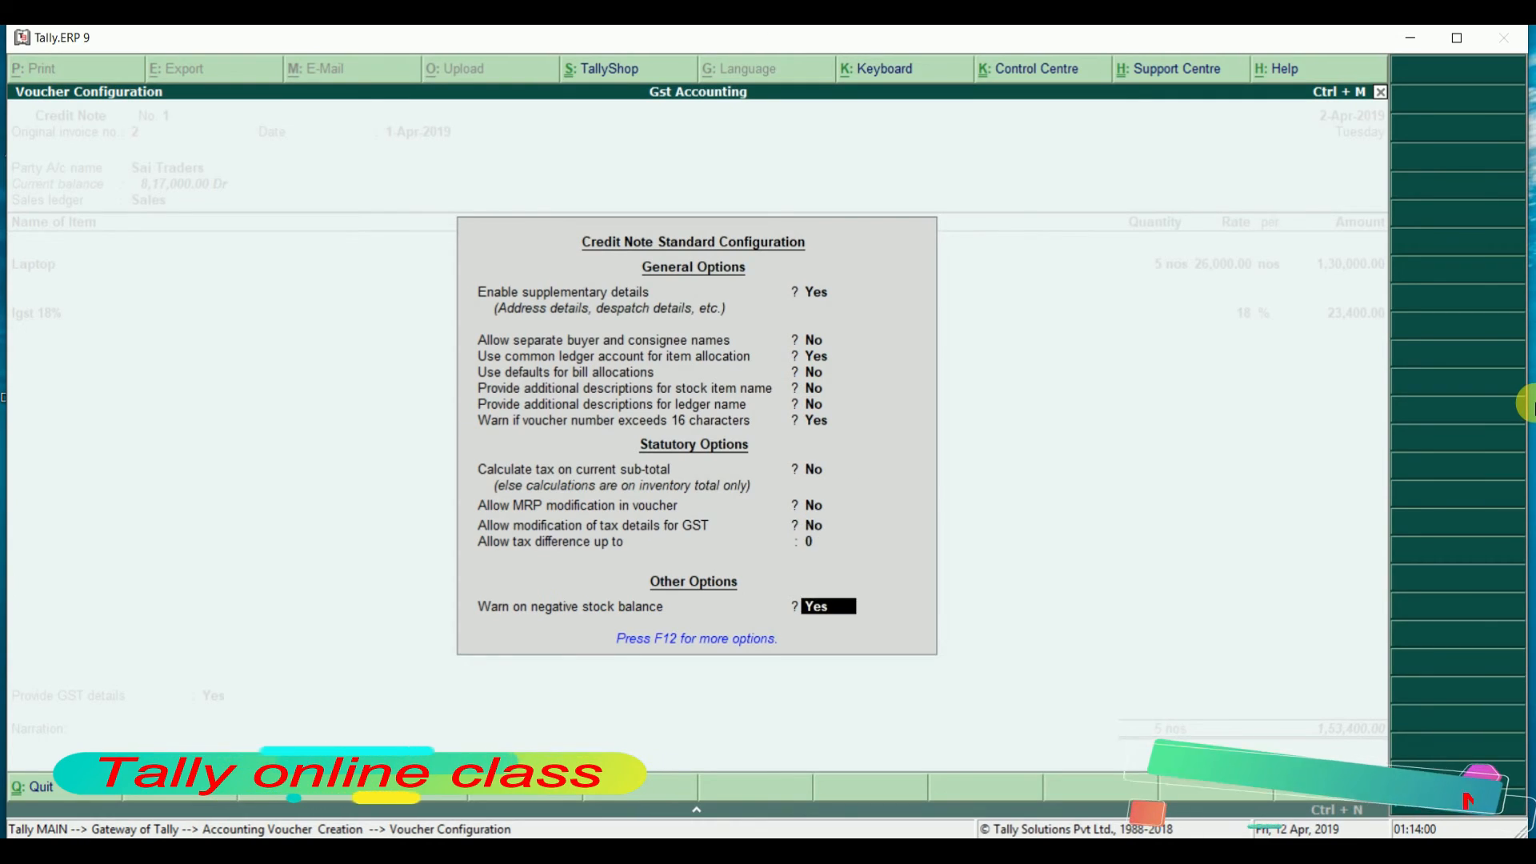
key("Return")
Accept the existing party, item and tax details of the credit note through to the bill-wise details for Sai Traders
key("Return")
key("Return")
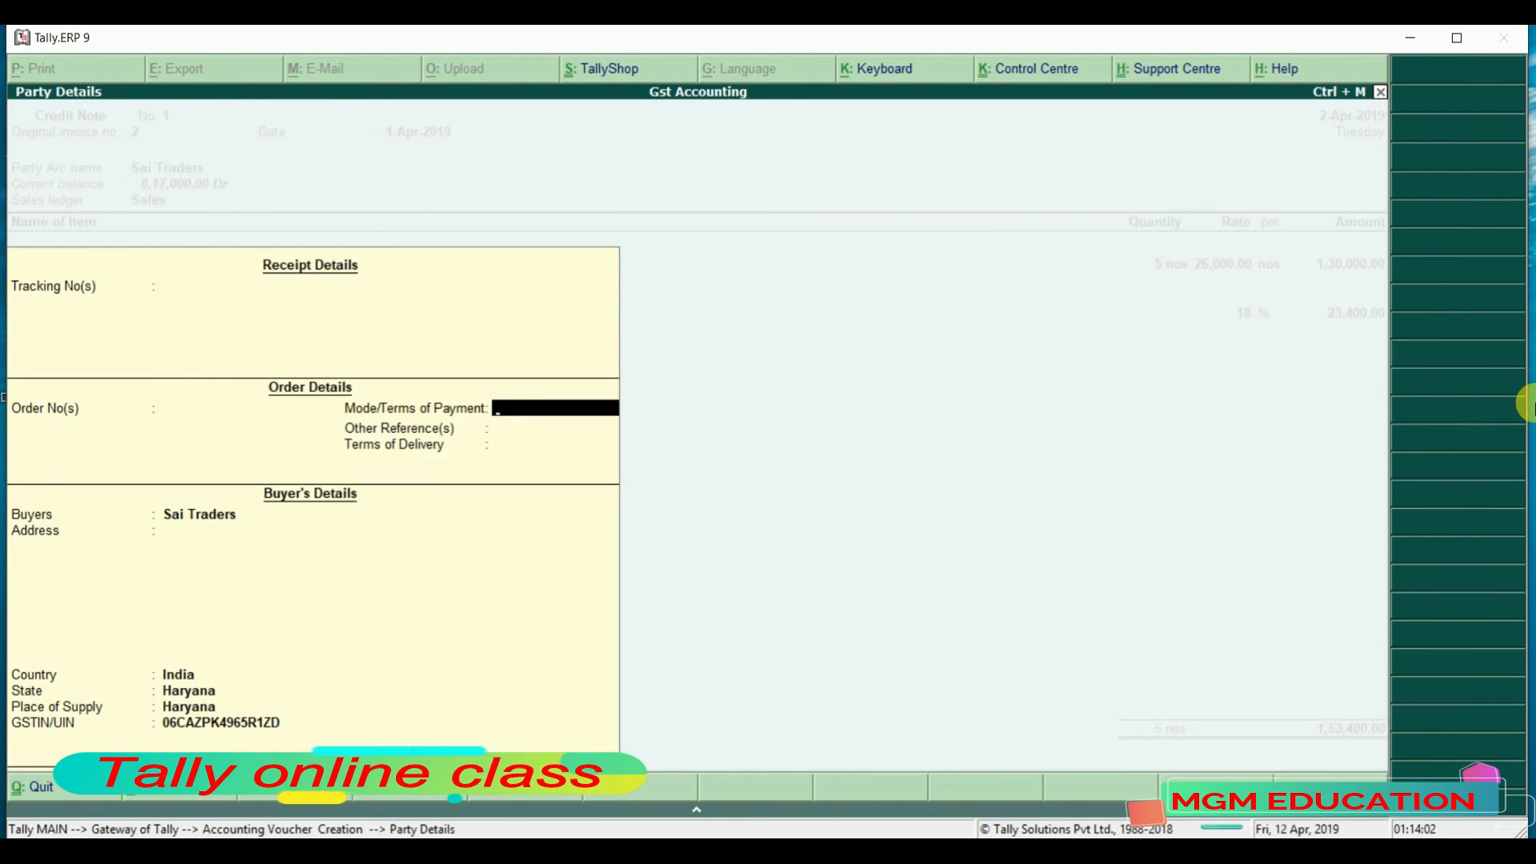
key("Return")
key("Return")
key("Return")
key("Return")
key("Return")
key("Return")
key("Return")
key("Return")
key("Return")
key("Return")
key("Return")
key("Return")
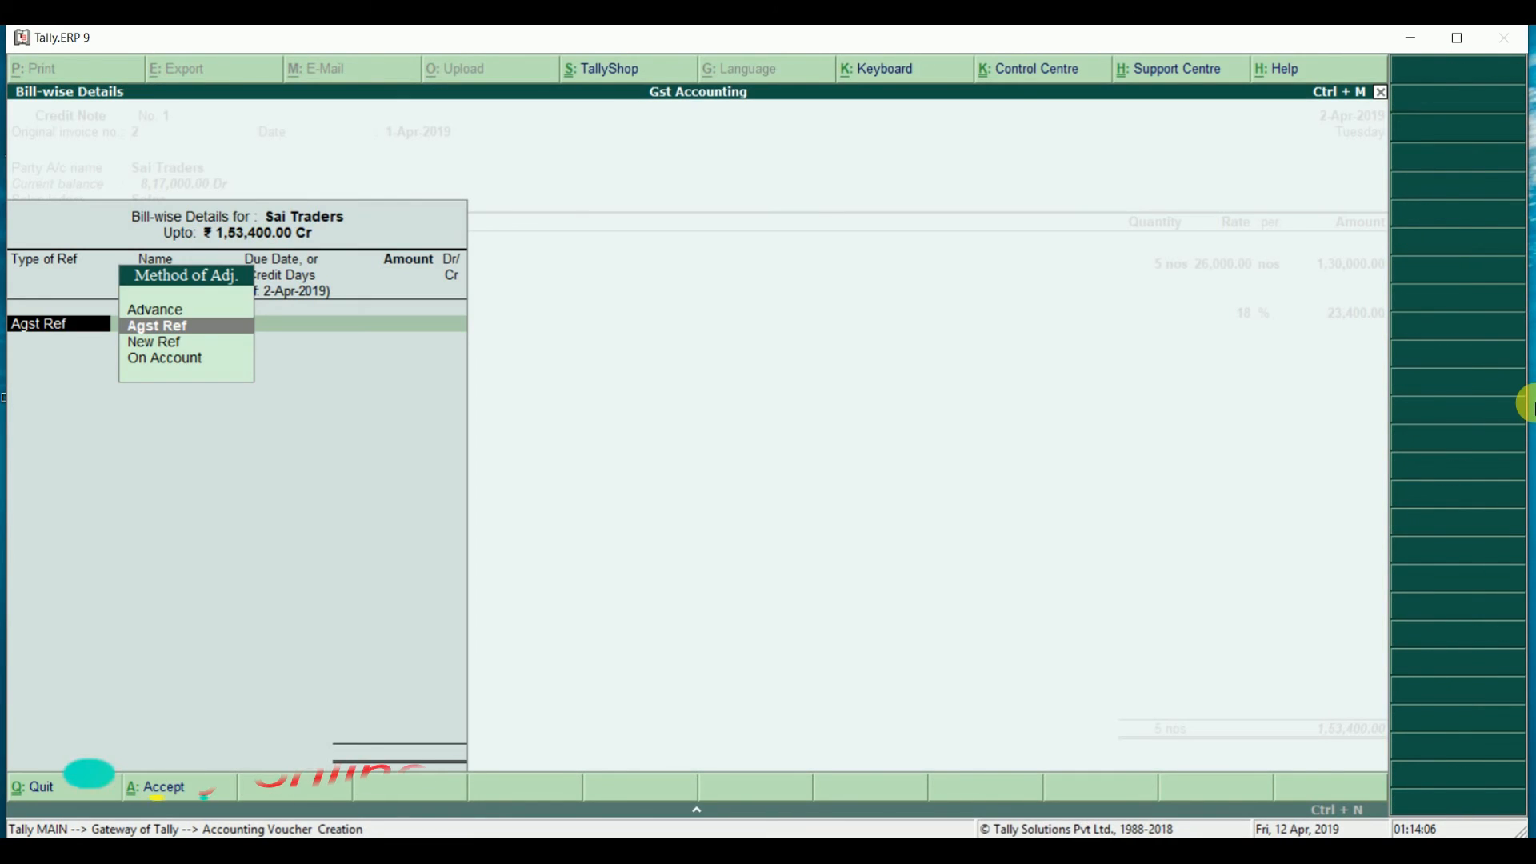
Allocate the full 1,53,400.00 as Agst Ref to pending bill 2, then save the credit note without narration and leave voucher entry
key("Return")
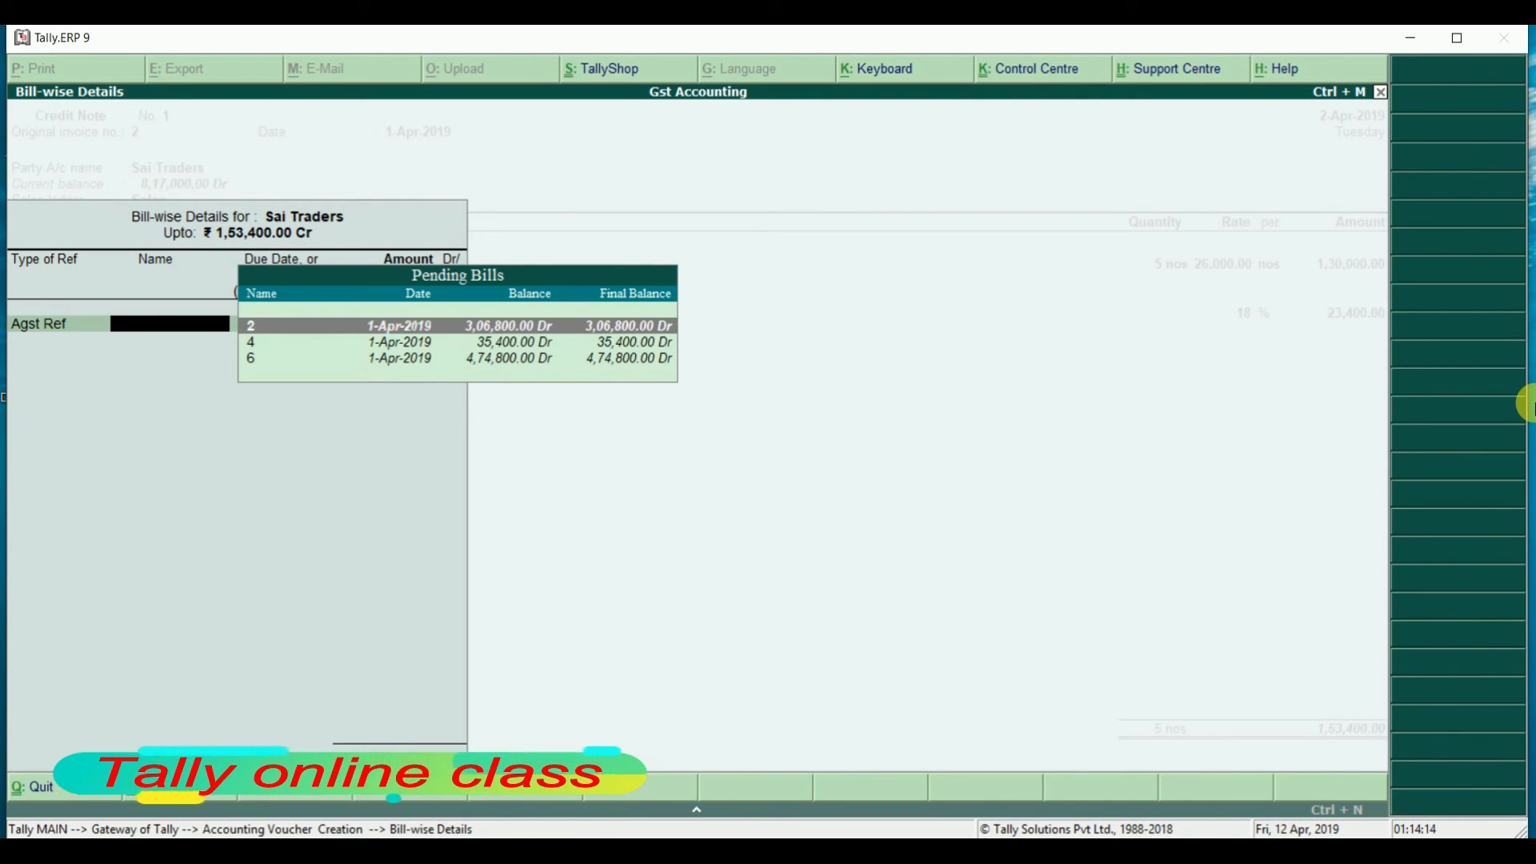
key("Return")
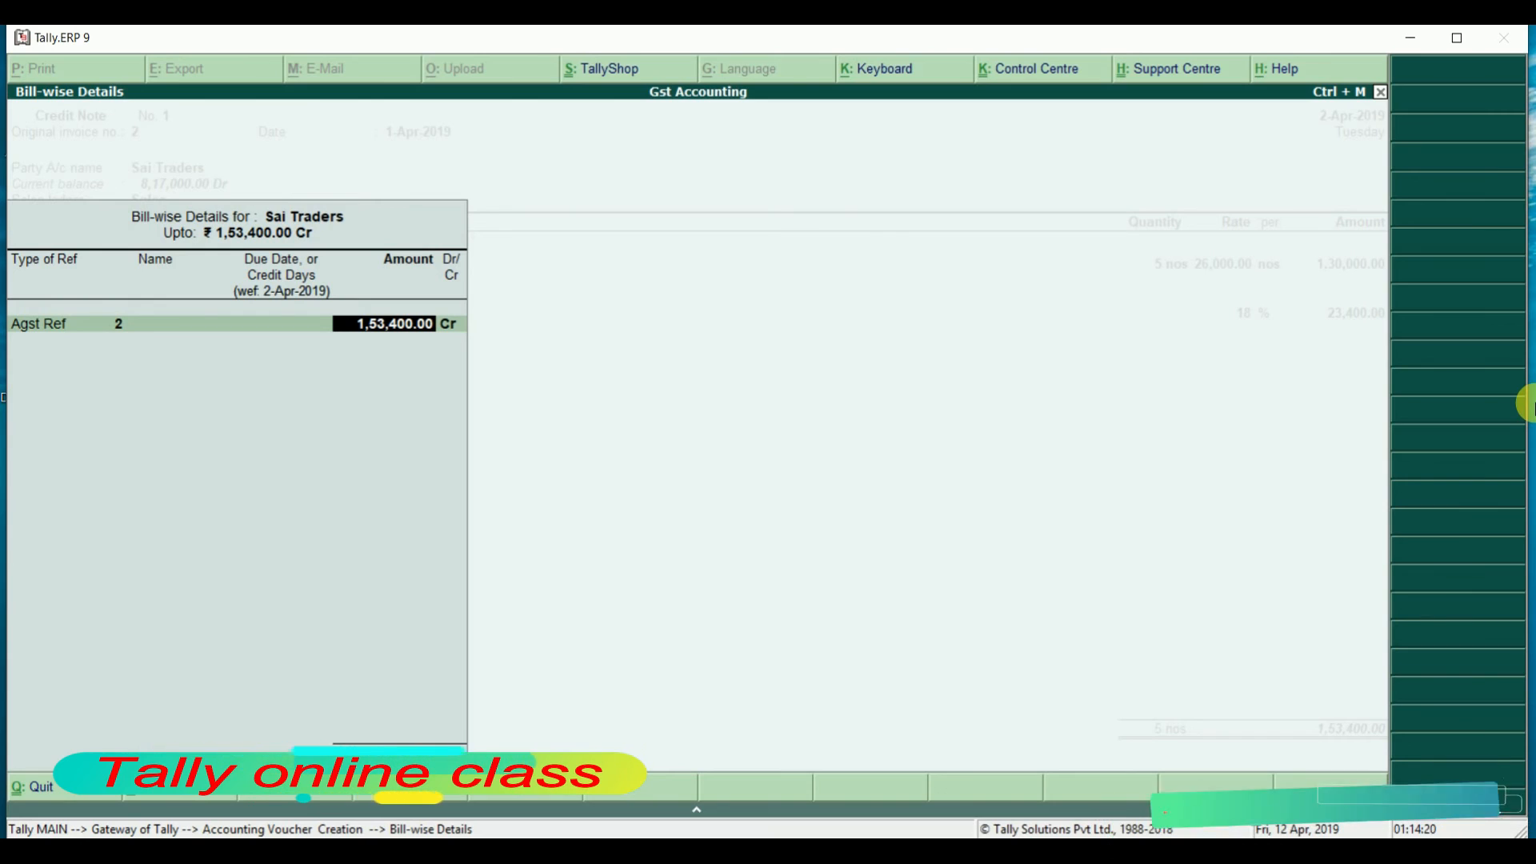
key("Return")
key("Return")
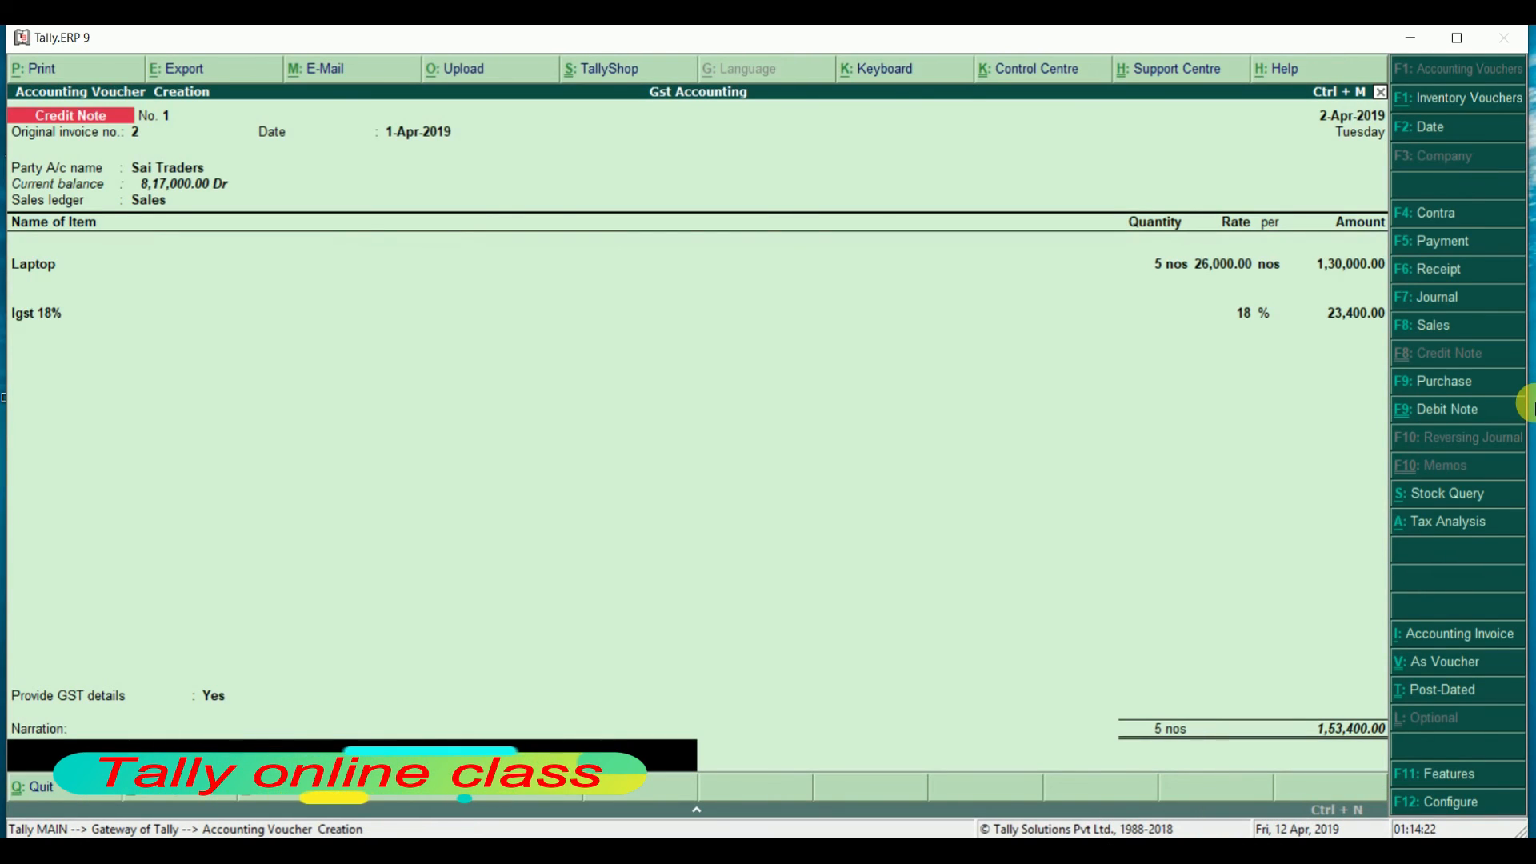
key("Return")
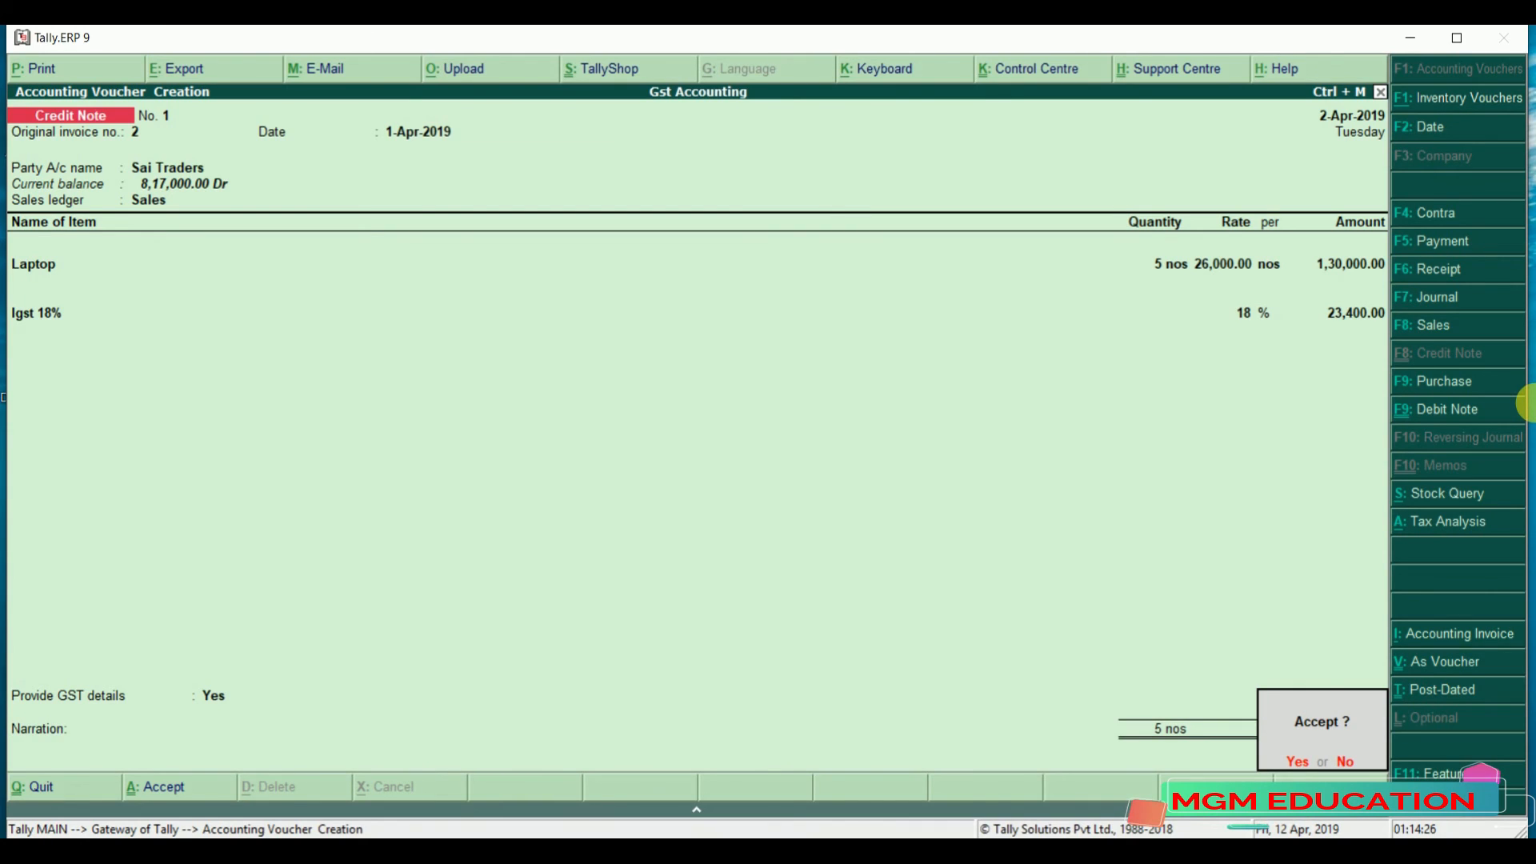
key("Return")
key("Escape")
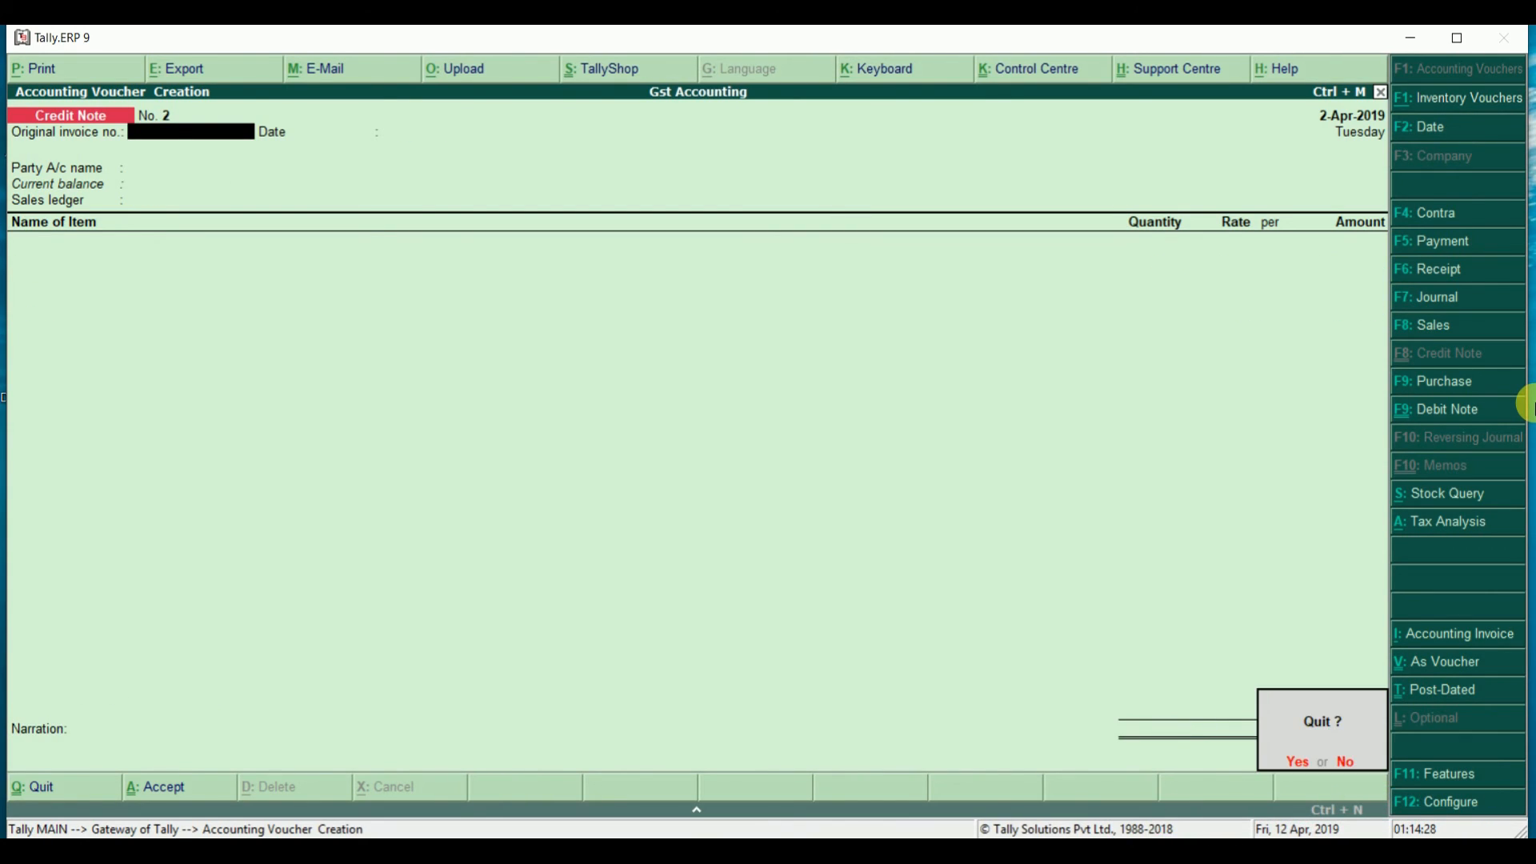
key("Return")
Display the GSTR-1 return from the statutory GST reports
key("Down")
key("d")
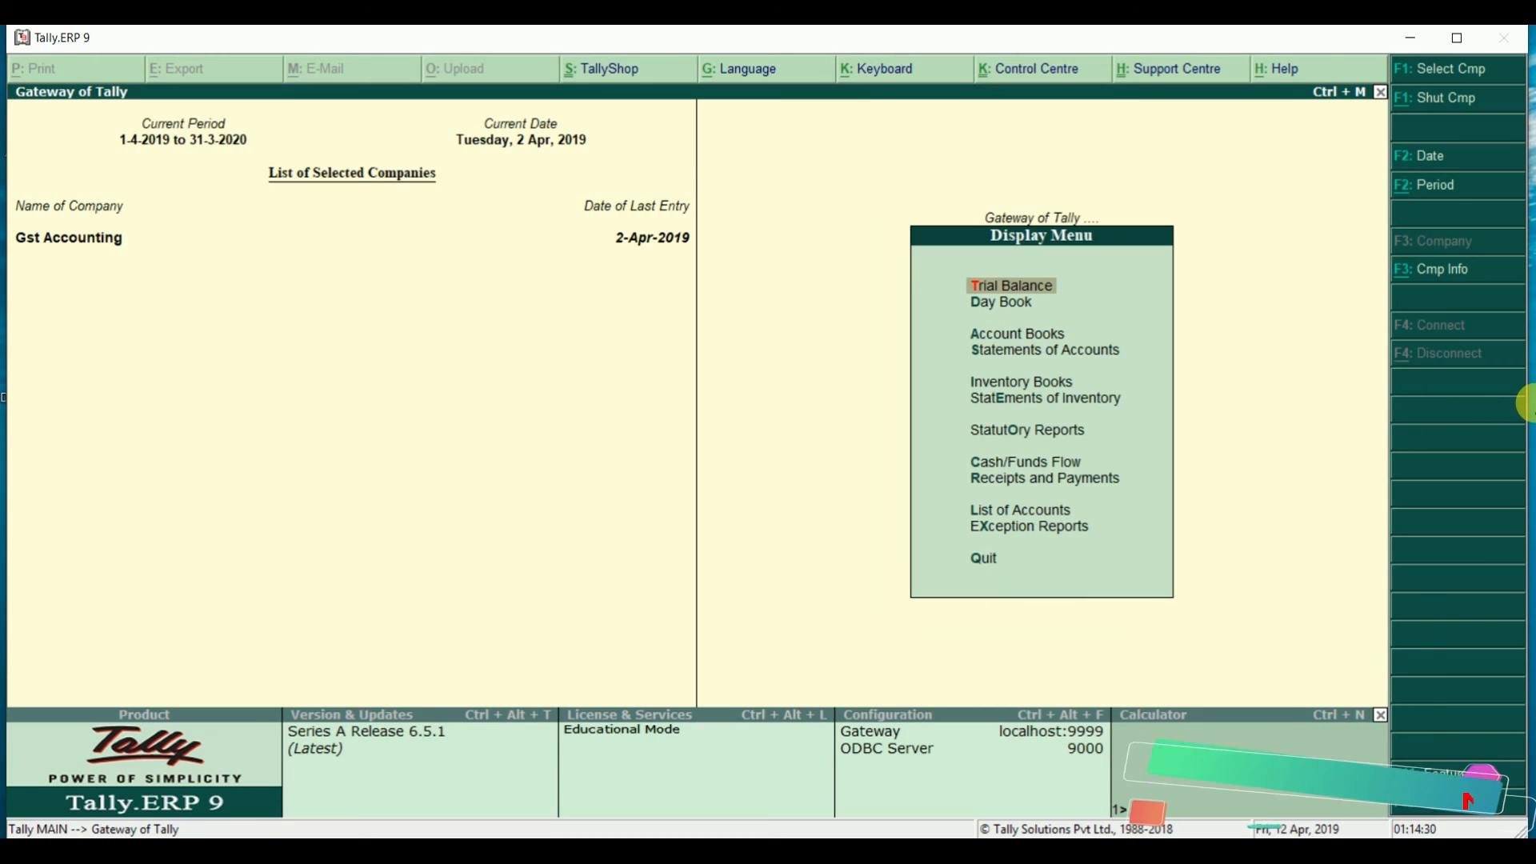
key("Down")
key("Down")
key("Down")
key("Down")
key("Down")
key("Down")
key("Return")
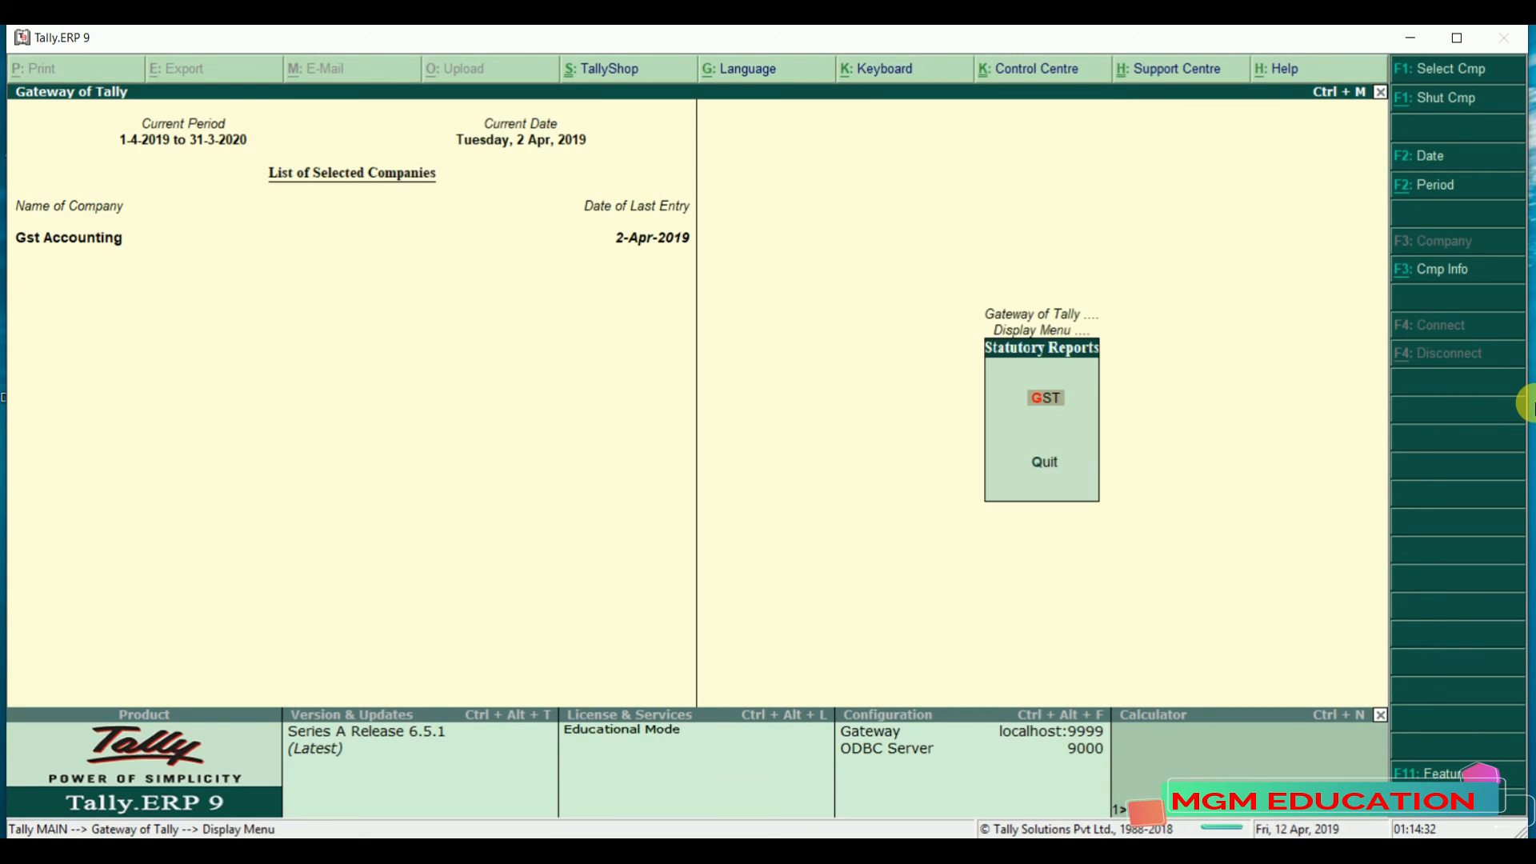
key("Return")
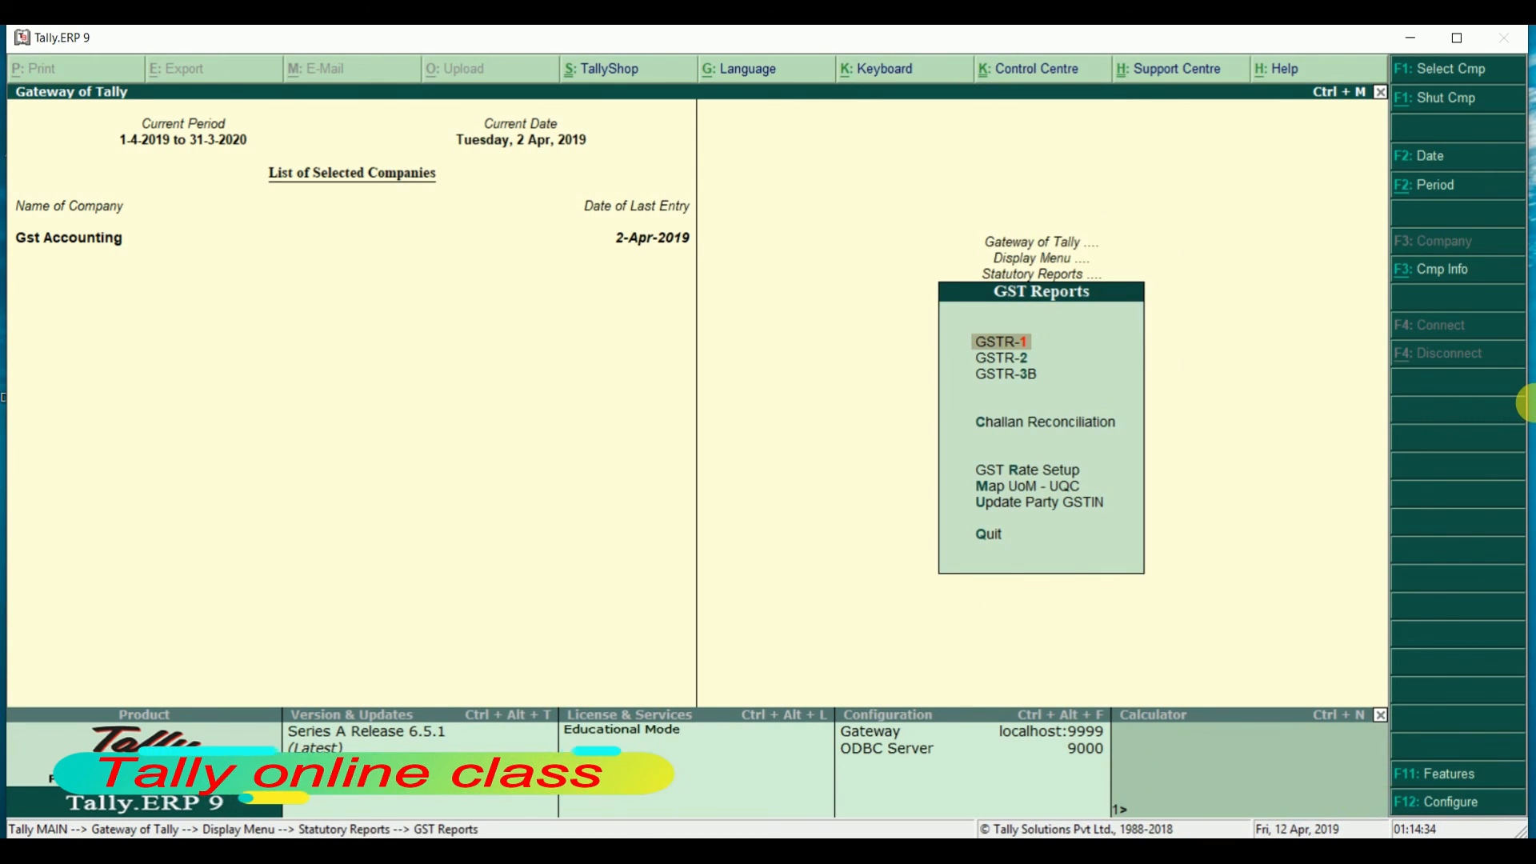
key("Return")
Examine the vouchers under Credit/Debit Notes(Registered) - 9B in GSTR-1
key("Down")
key("Down")
key("Down")
key("Down")
key("Down")
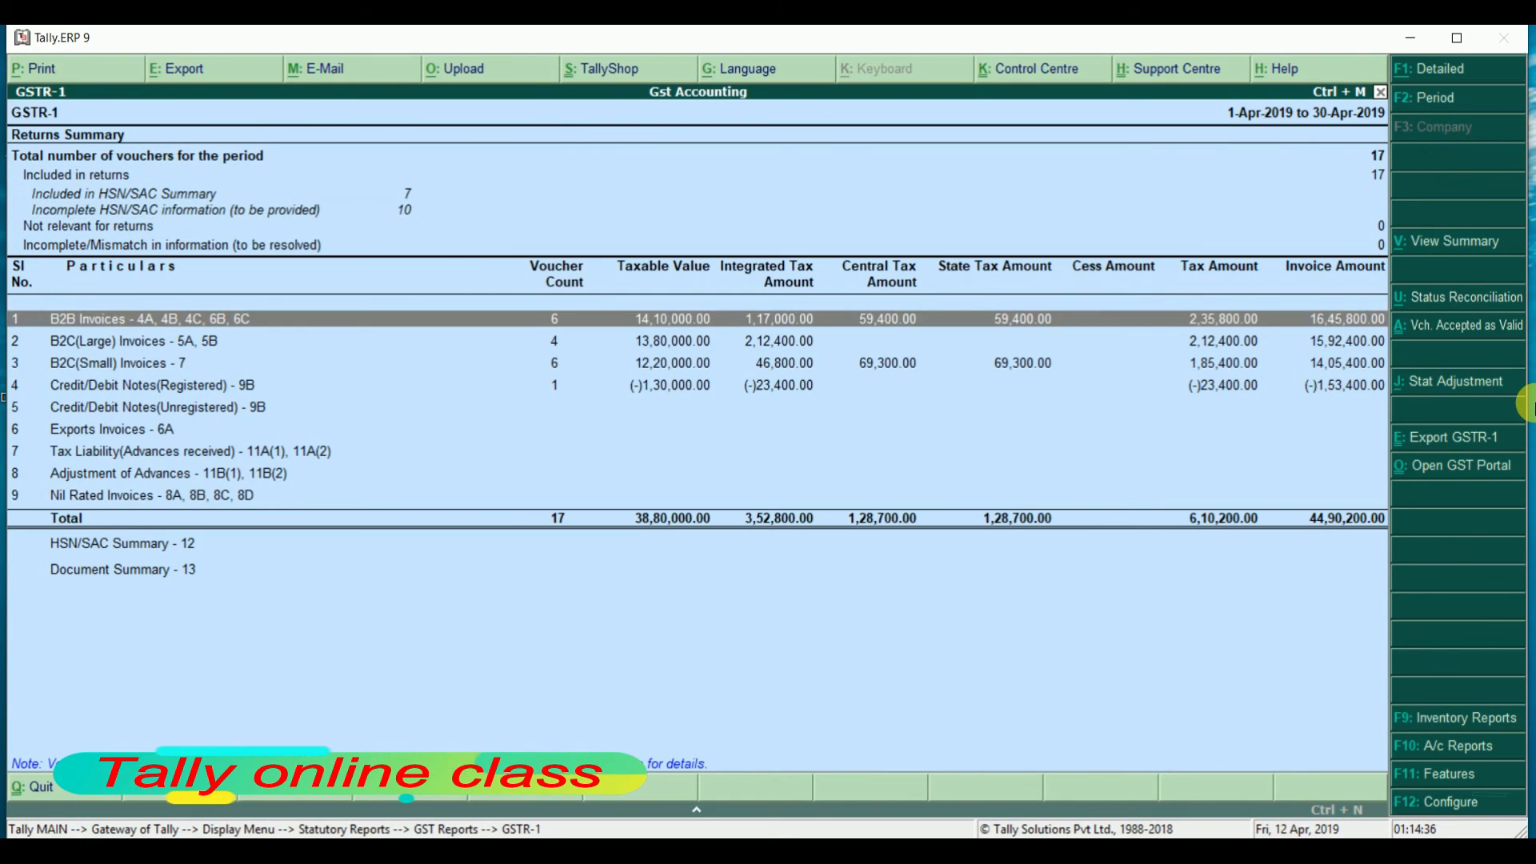
key("Down")
key("Down")
key("Down")
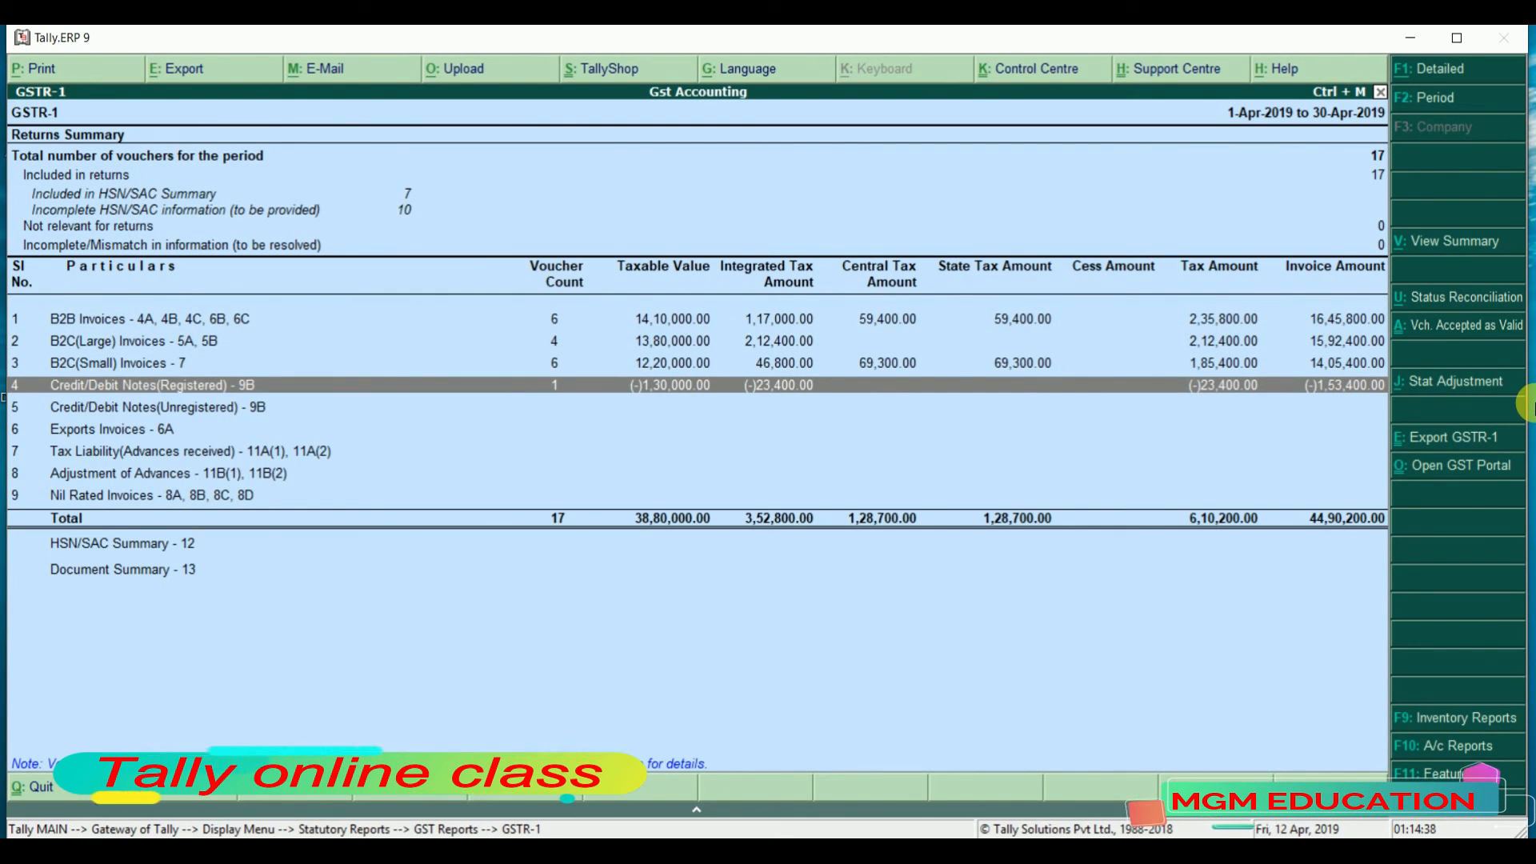
key("Return")
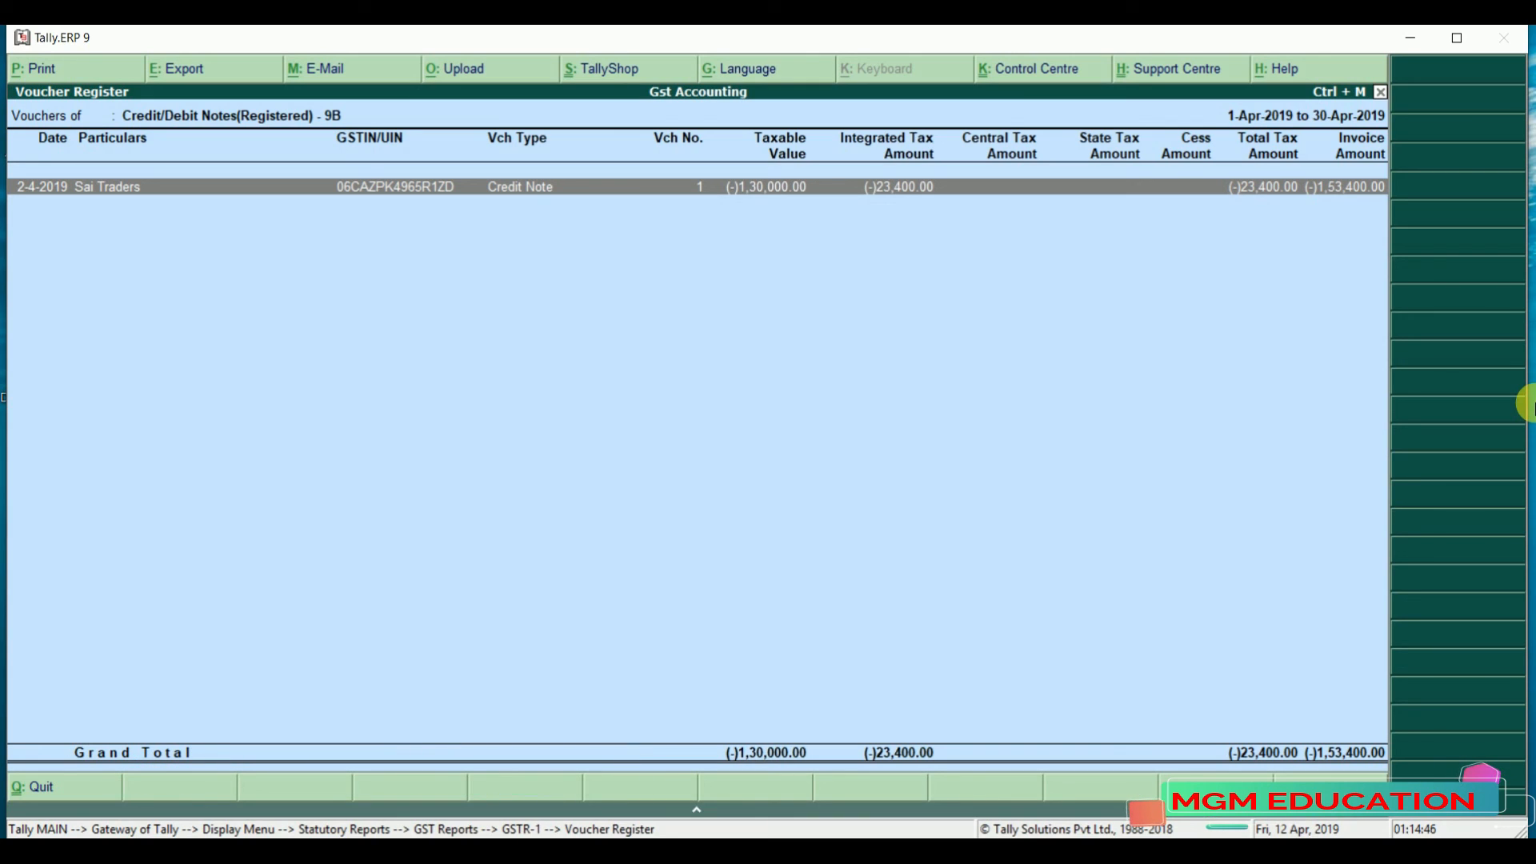
Examine the Sai Traders invoices listed under B2B Invoices - 4A, 4B, 4C, 6B, 6C
key("Escape")
key("Up")
key("Up")
key("Up")
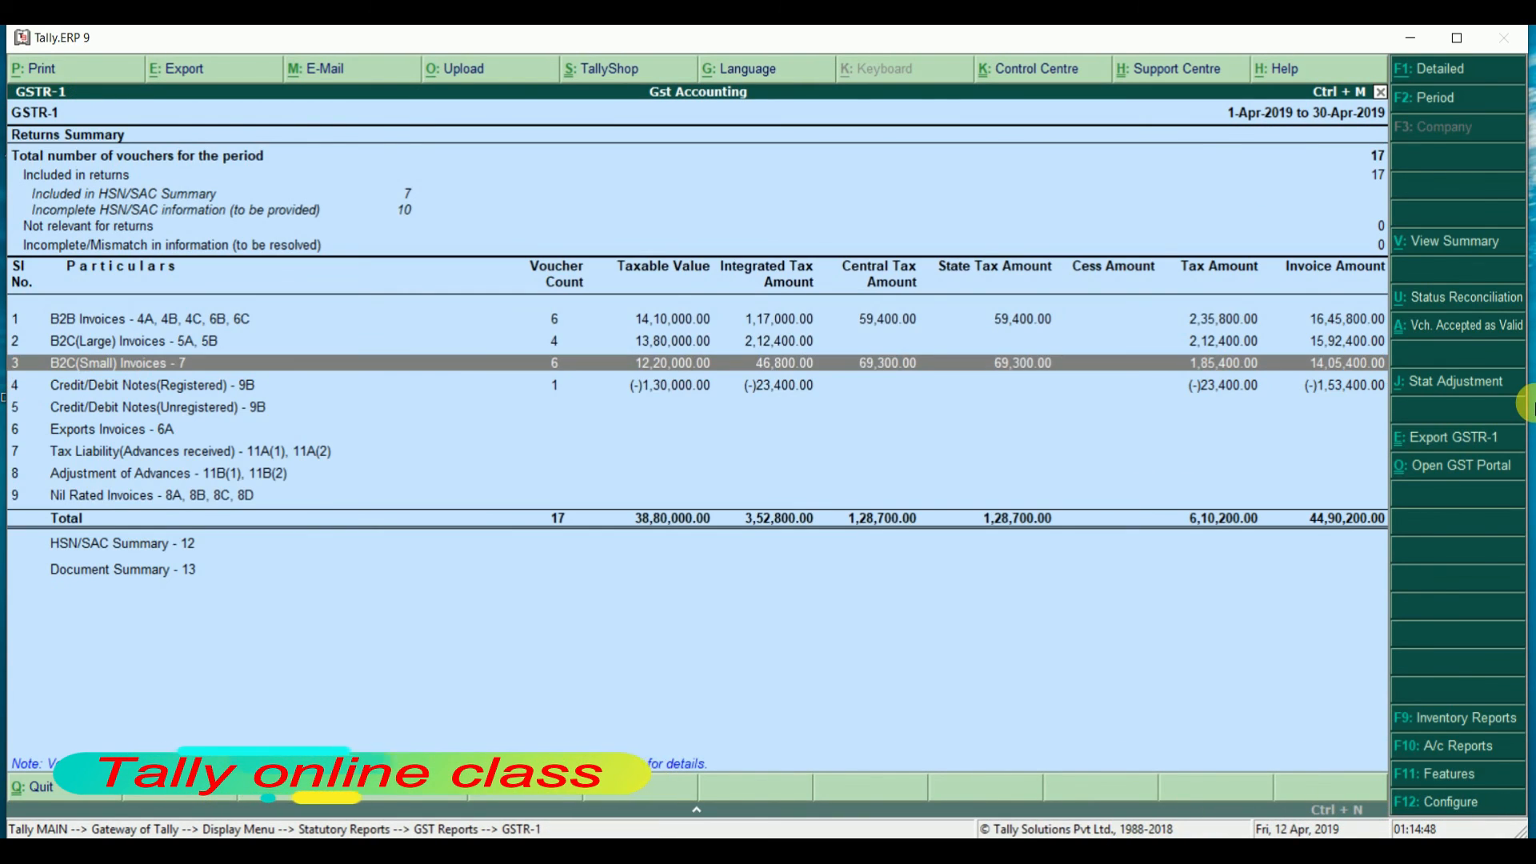
key("Return")
key("Return")
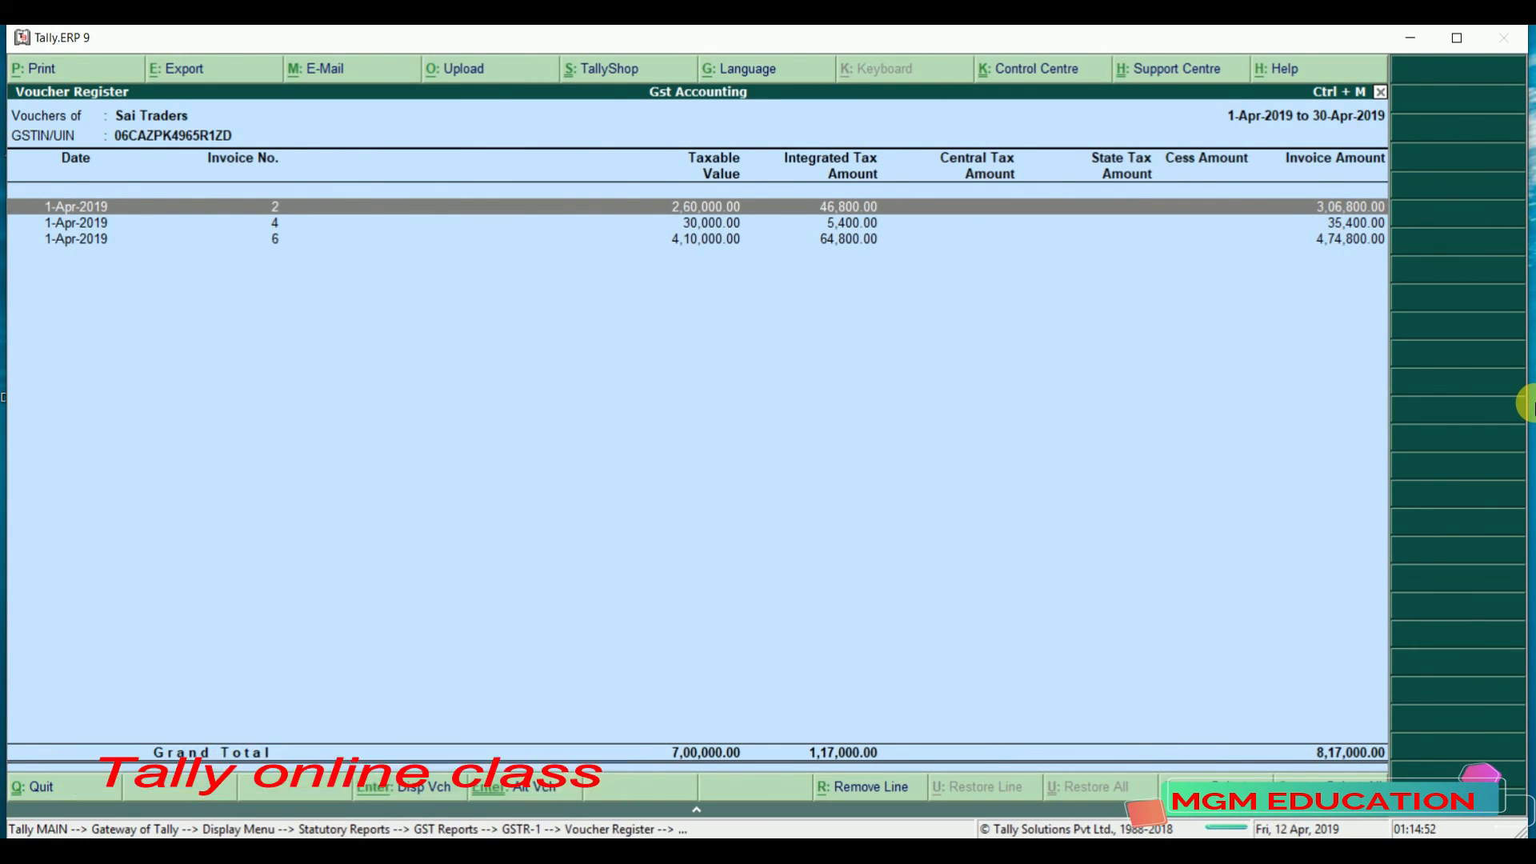
Return to the GSTR-1 summary and review its rows down to Credit/Debit Notes(Registered) - 9B
key("Escape")
key("Escape")
key("Up")
key("Up")
key("Up")
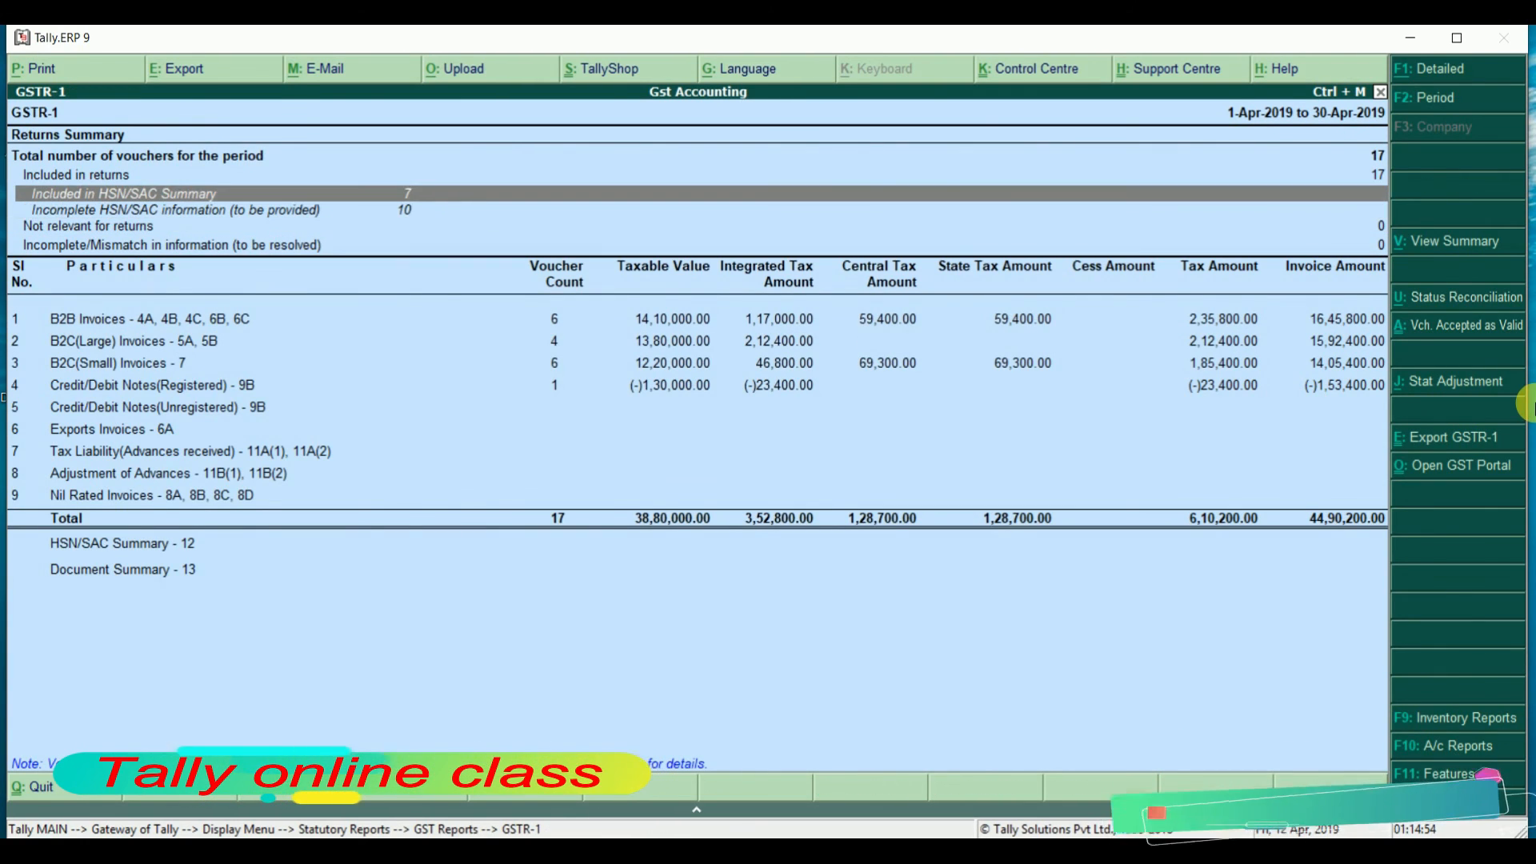
key("Down")
key("Down")
key("Down")
key("Down")
key("Down")
key("Down")
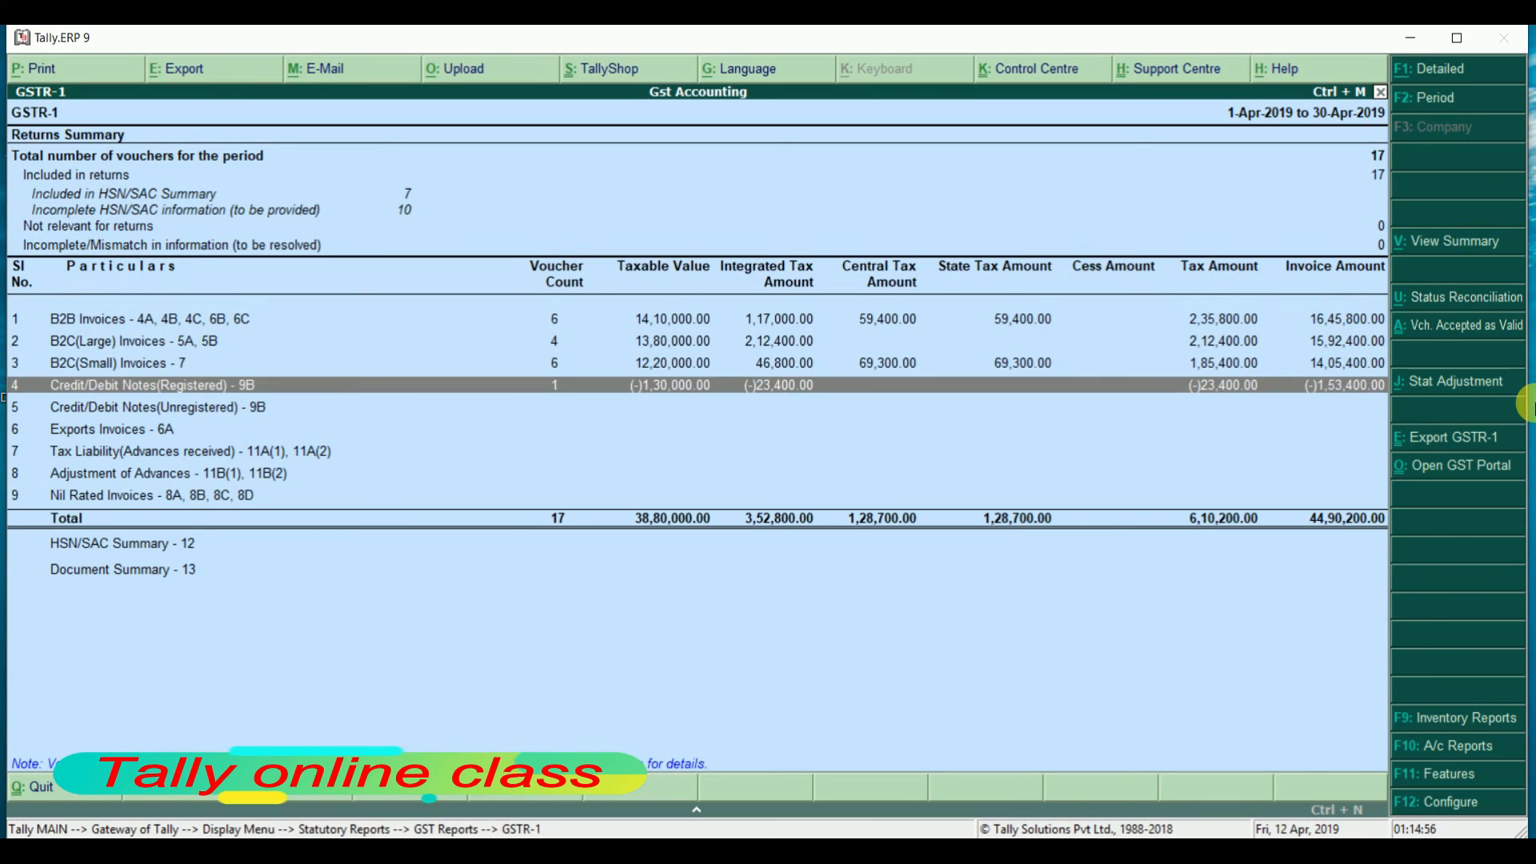